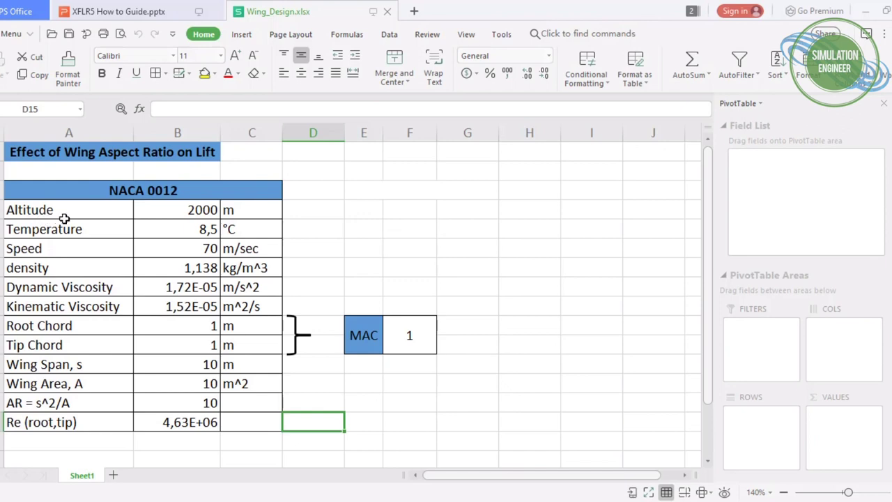
- Change the Altitude in cell B4 from 2000 to 1000 m, then select the MAC cell
{"action": "left_click", "coordinate": [189, 214]}
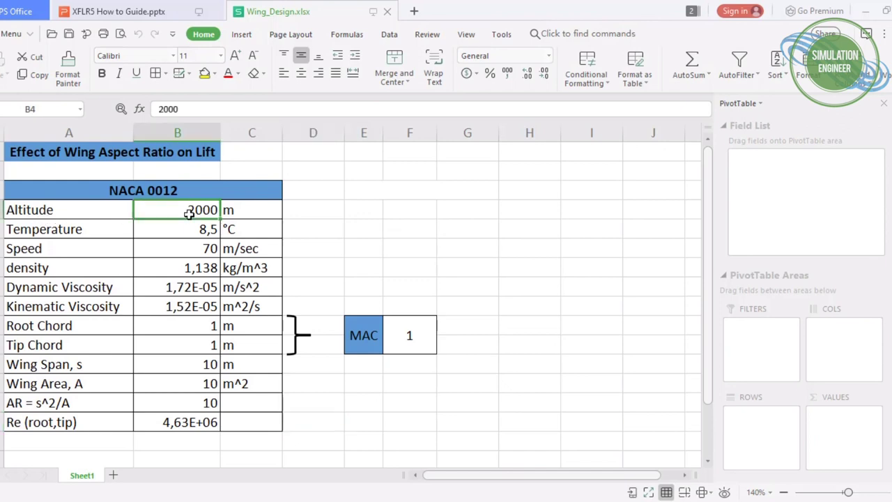
{"action": "left_click", "coordinate": [166, 111]}
{"action": "key", "text": "BackSpace"}
{"action": "type", "text": "1"}
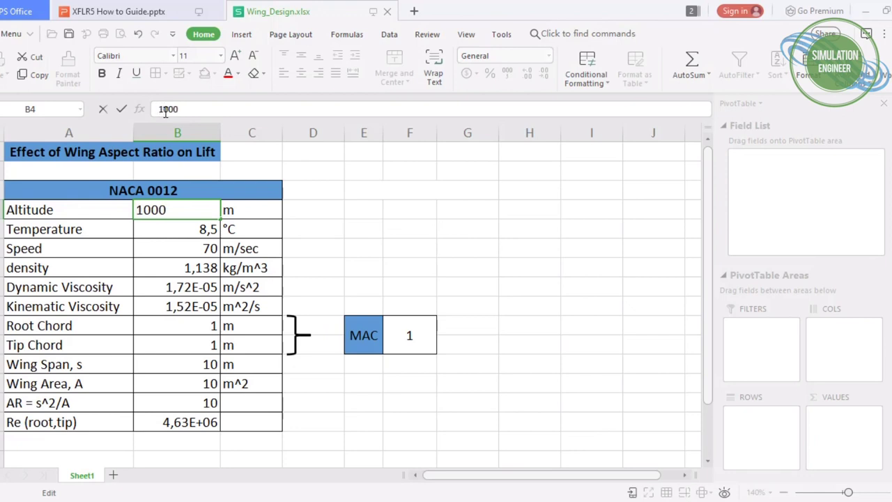
{"action": "key", "text": "Return"}
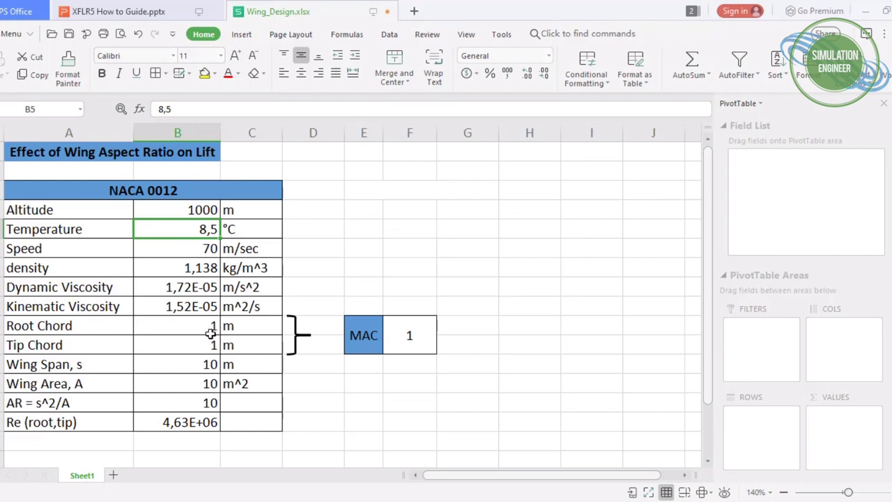
{"action": "left_click", "coordinate": [370, 337]}
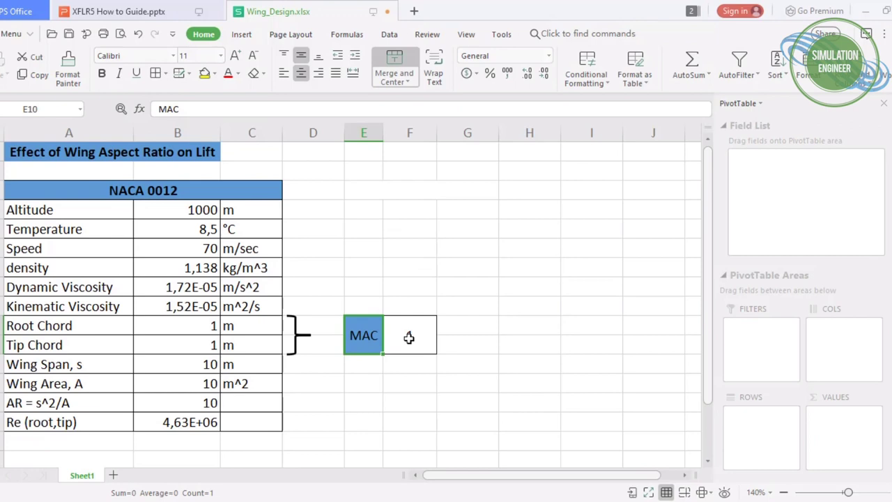
{"action": "left_click", "coordinate": [409, 337]}
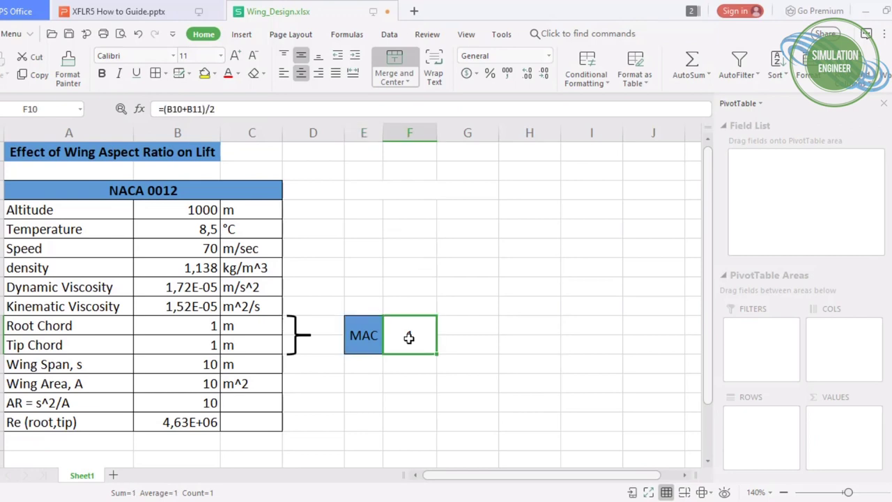
{"action": "left_click", "coordinate": [223, 109]}
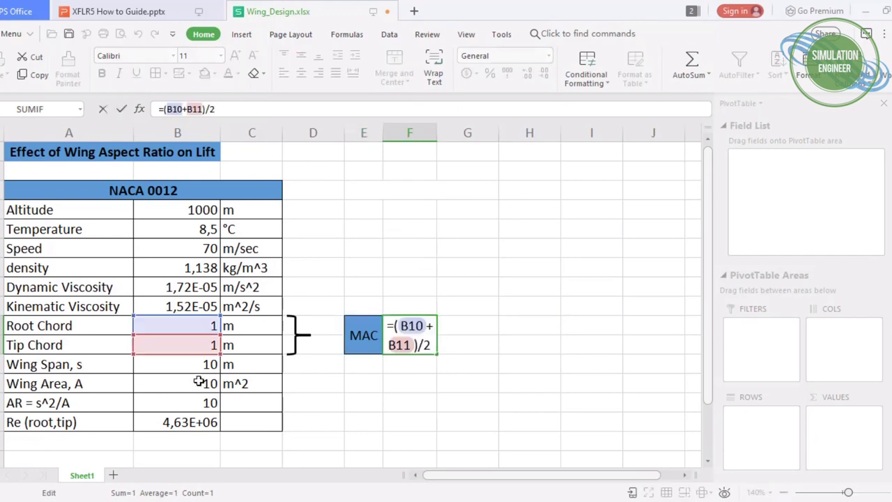
{"action": "left_click", "coordinate": [348, 377]}
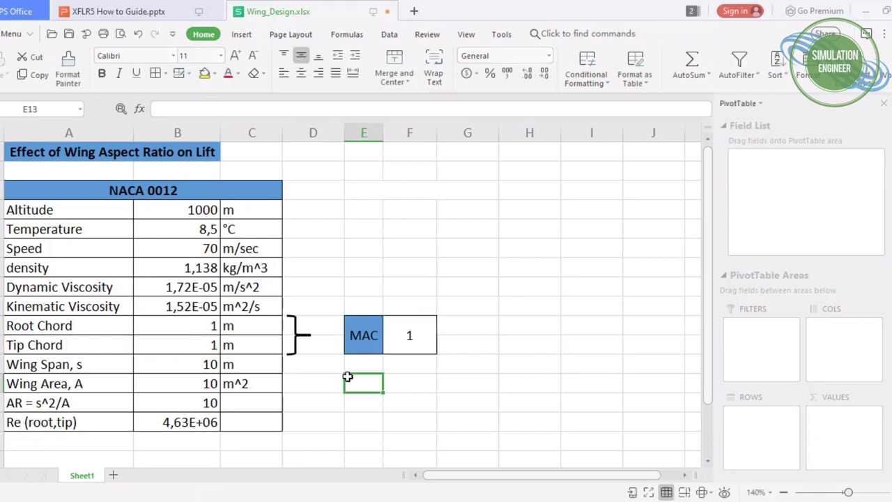
{"action": "left_click", "coordinate": [194, 363]}
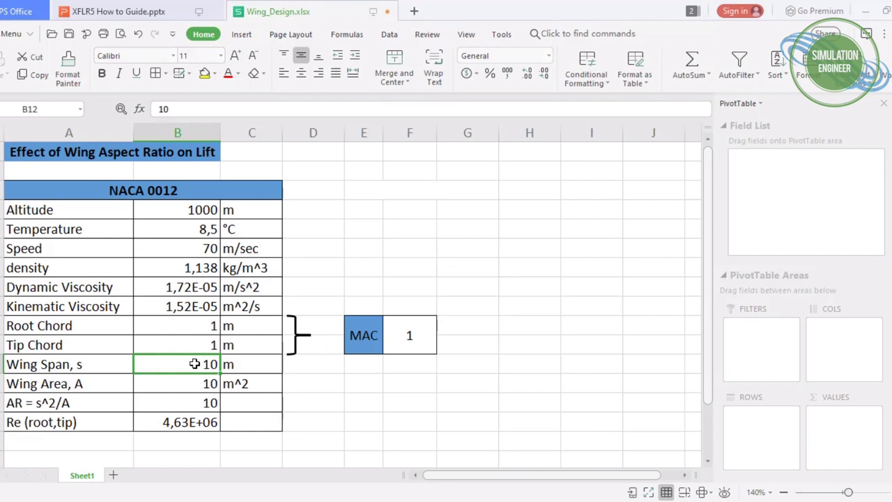
{"action": "left_click", "coordinate": [185, 426]}
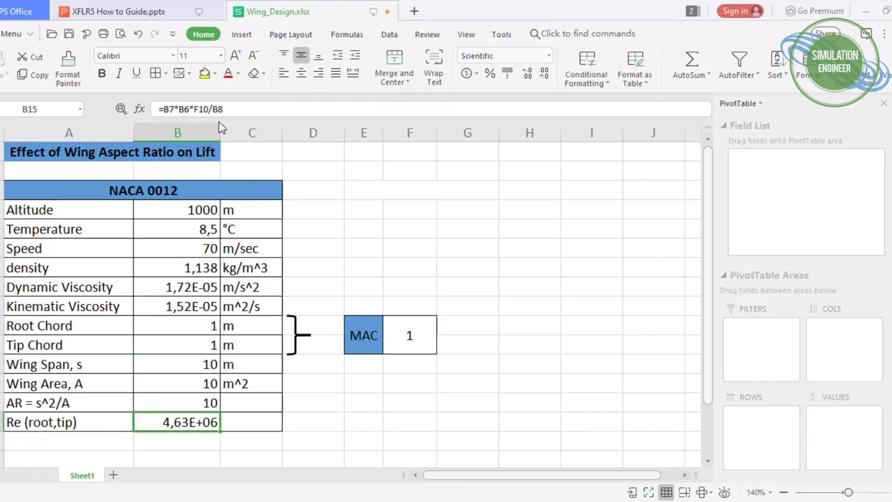
{"action": "left_click", "coordinate": [240, 105]}
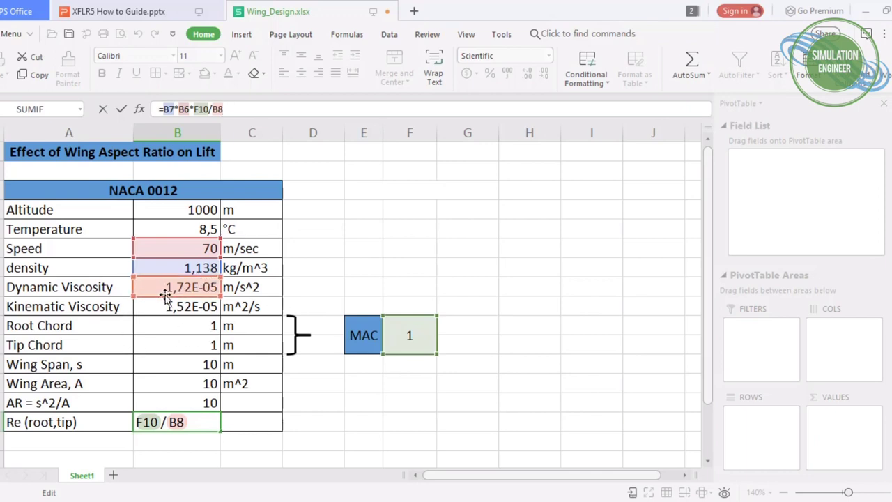
{"action": "key", "text": "Return"}
{"action": "left_click", "coordinate": [291, 450]}
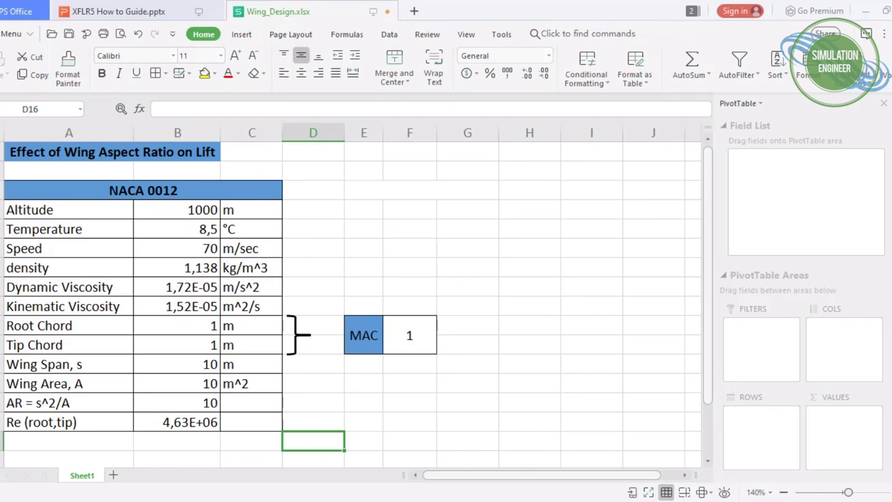
- Review the 3d Wing Analysis slide in the XFLR5 how-to presentation, then return to Wing_Design.xlsx
{"action": "left_click", "coordinate": [144, 14]}
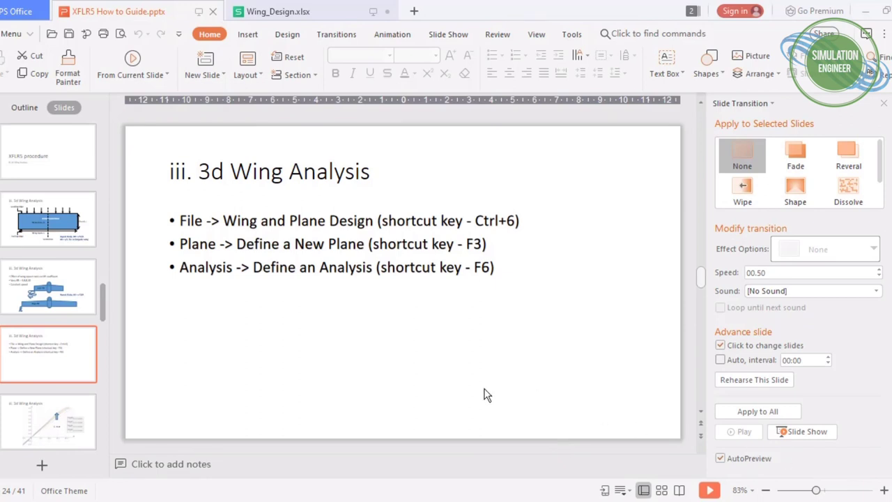
{"action": "left_click", "coordinate": [315, 17]}
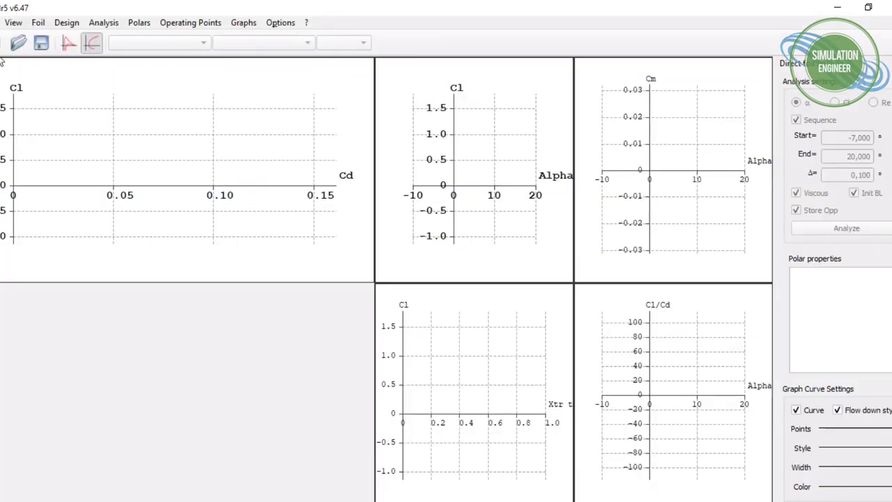
- In Direct Foil Design, generate a NACA 0012 foil with 150 panels named NACA 0012
{"action": "key", "text": "alt+f"}
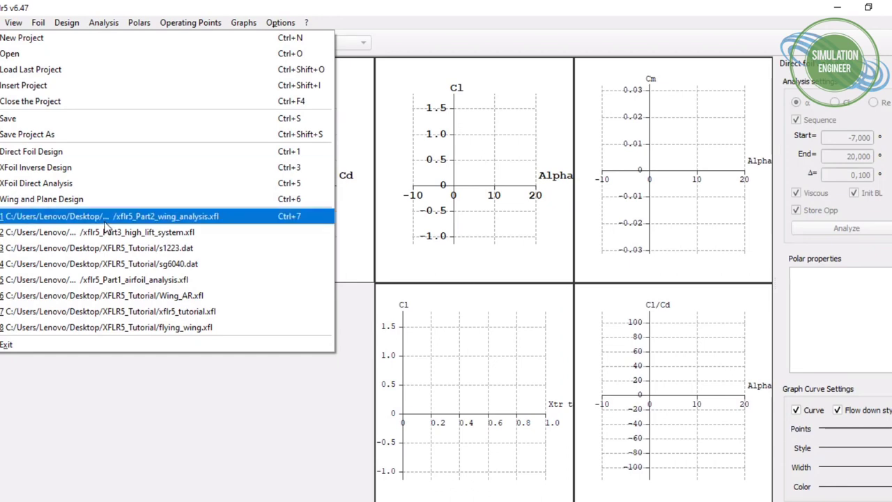
{"action": "left_click", "coordinate": [155, 152]}
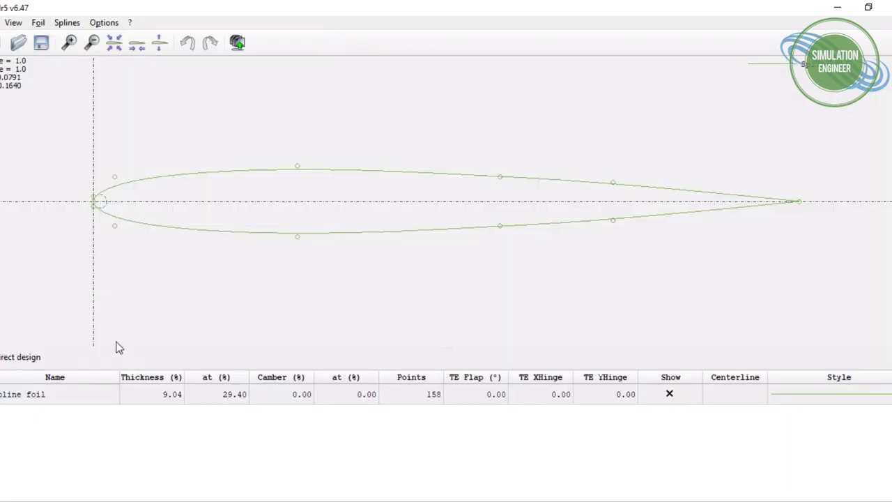
{"action": "left_click", "coordinate": [38, 23]}
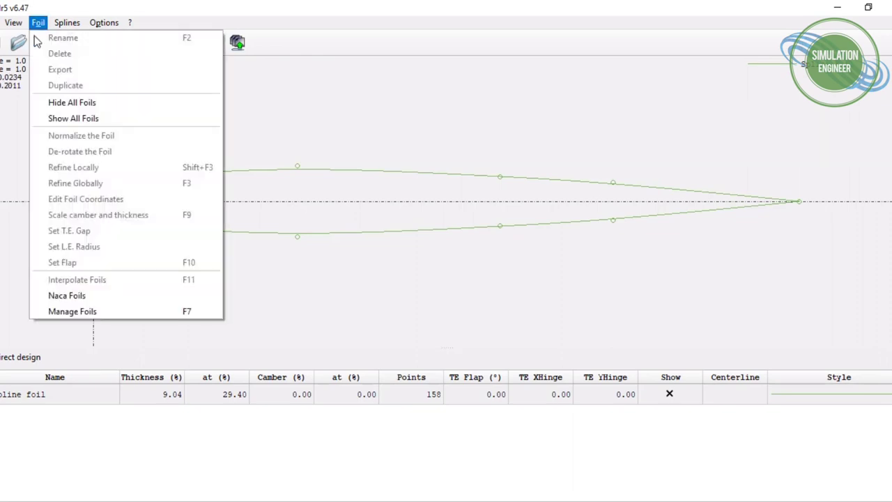
{"action": "left_click", "coordinate": [136, 297]}
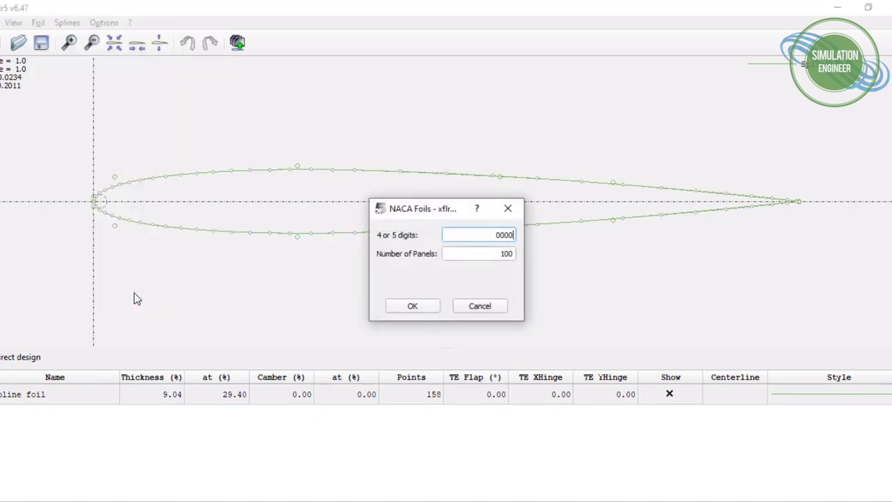
{"action": "key", "text": "BackSpace"}
{"action": "key", "text": "BackSpace"}
{"action": "type", "text": "12"}
{"action": "left_click_drag", "start_coordinate": [501, 254], "coordinate": [515, 258]}
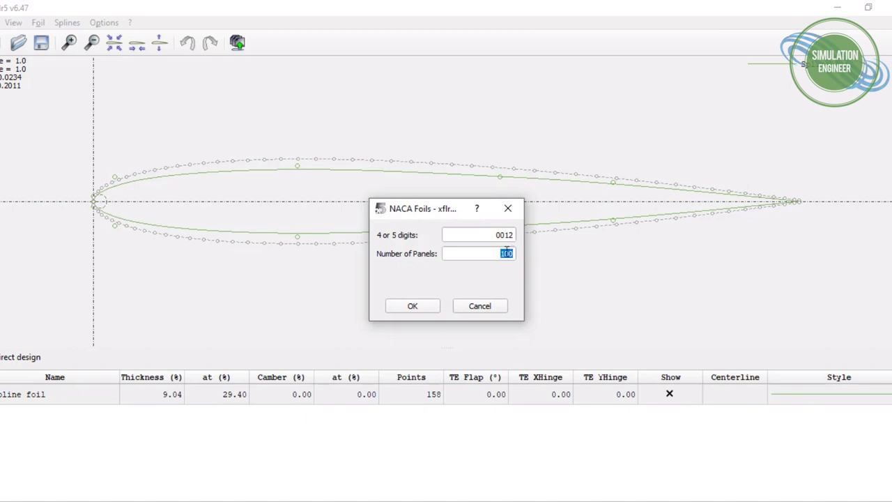
{"action": "left_click", "coordinate": [506, 253]}
{"action": "double_click", "coordinate": [507, 253]}
{"action": "type", "text": "15"}
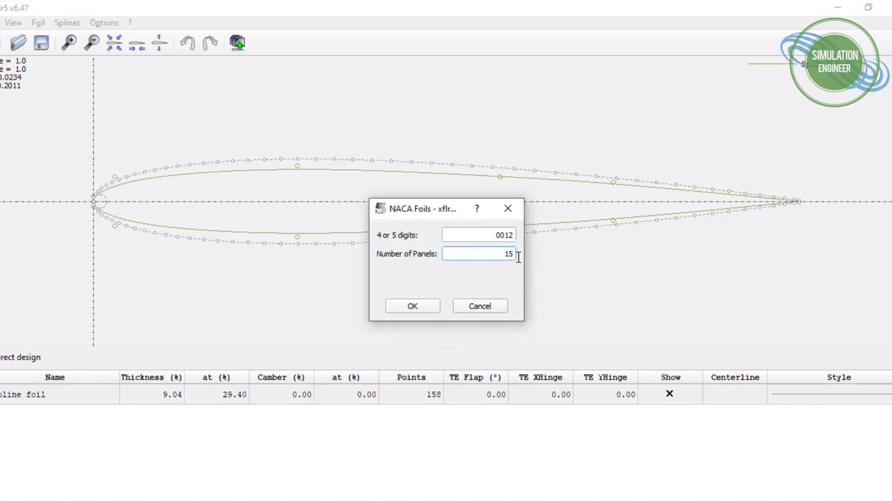
{"action": "type", "text": "0"}
{"action": "left_click", "coordinate": [423, 306]}
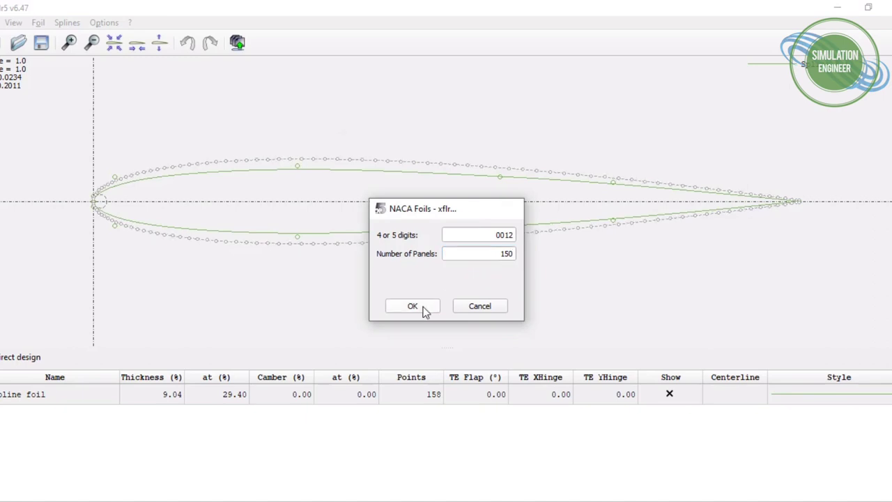
{"action": "left_click", "coordinate": [391, 357]}
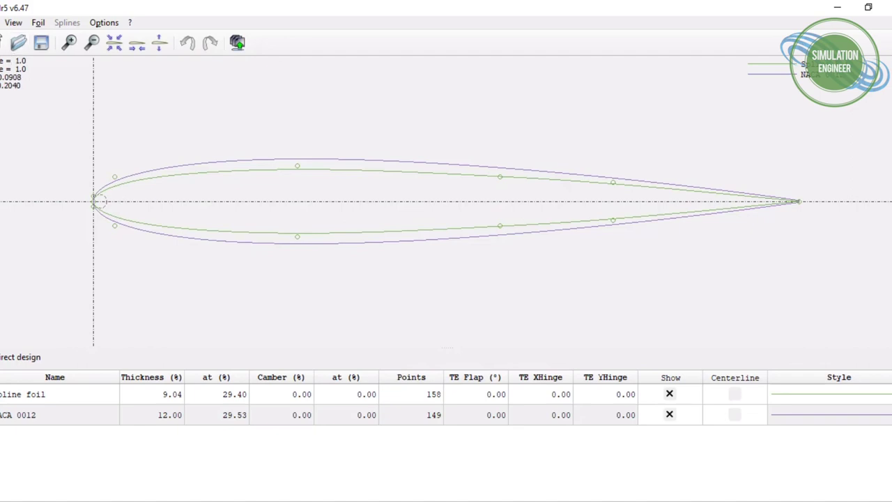
{"action": "left_click", "coordinate": [3, 22]}
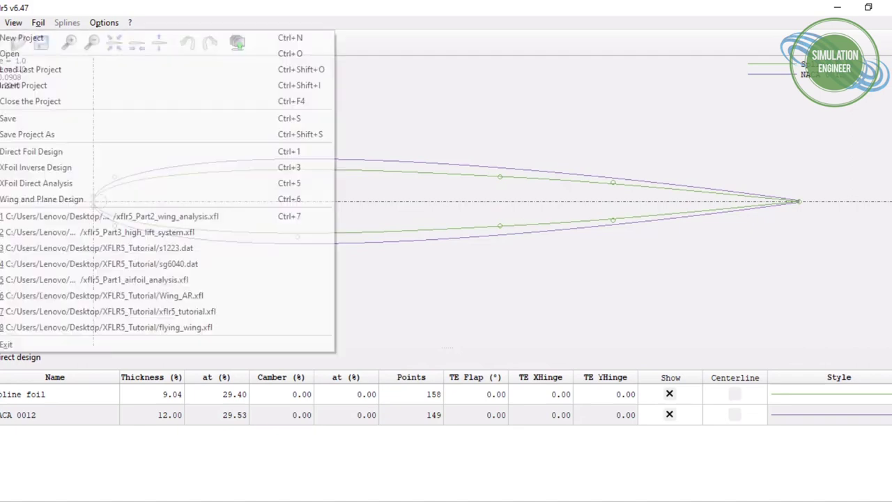
- In XFoil direct analysis, define a Type 1 analysis of NACA 0012 at Reynolds 4.63e6
{"action": "left_click", "coordinate": [35, 178]}
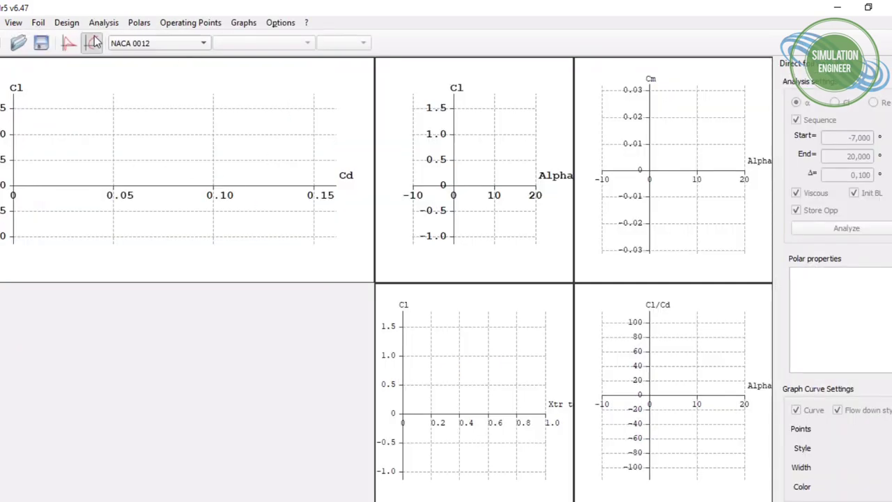
{"action": "left_click", "coordinate": [185, 43]}
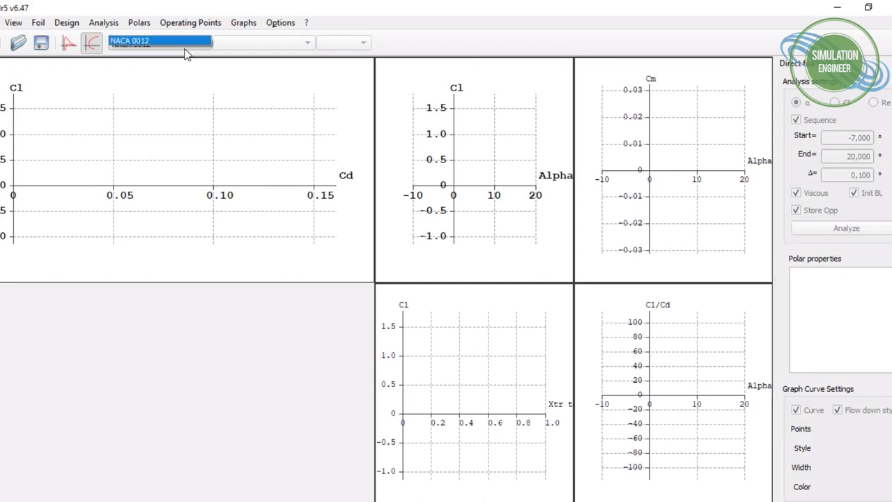
{"action": "left_click", "coordinate": [184, 43]}
{"action": "left_click", "coordinate": [104, 23]}
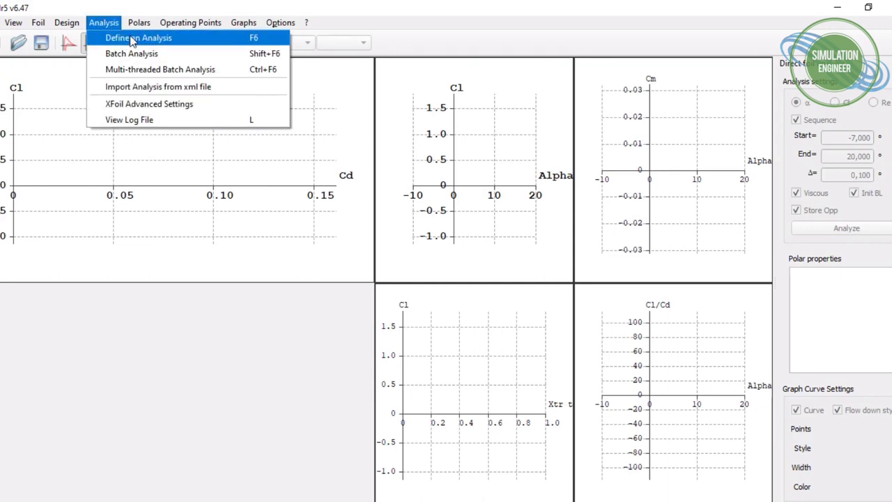
{"action": "left_click", "coordinate": [131, 35]}
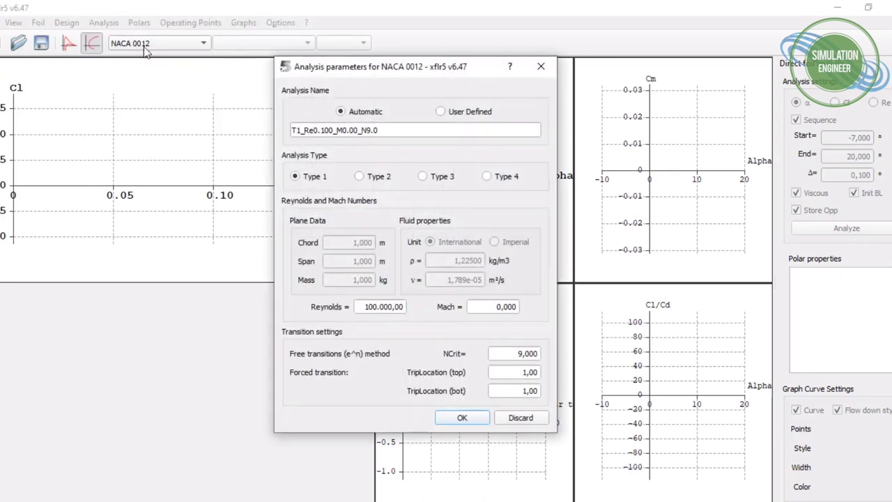
{"action": "left_click", "coordinate": [366, 307]}
{"action": "left_click_drag", "start_coordinate": [365, 306], "coordinate": [413, 311]}
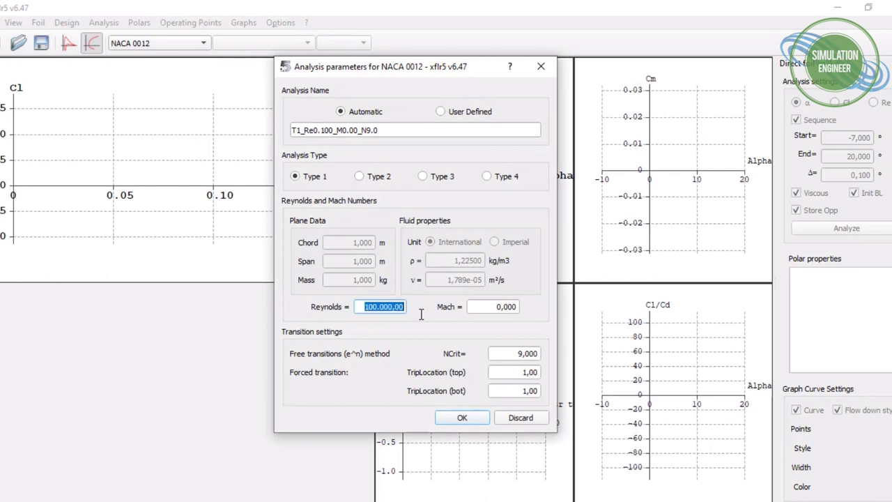
{"action": "type", "text": "4,"}
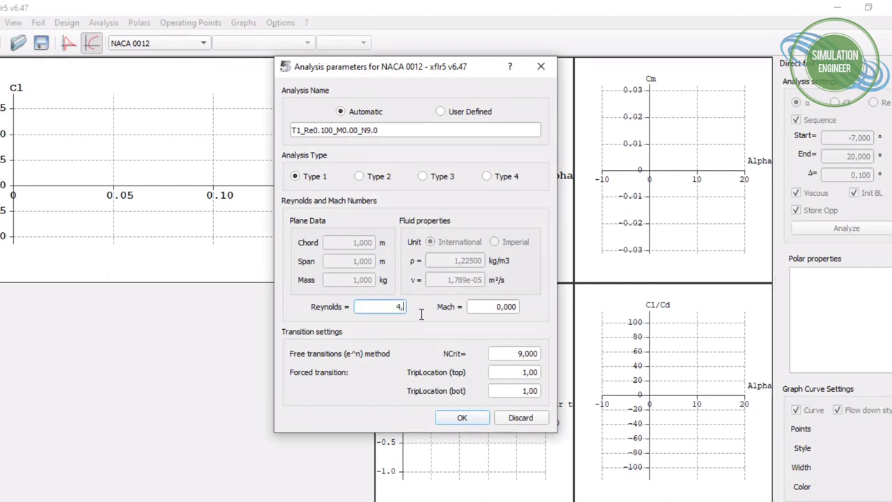
{"action": "type", "text": "63e6"}
{"action": "key", "text": "Return"}
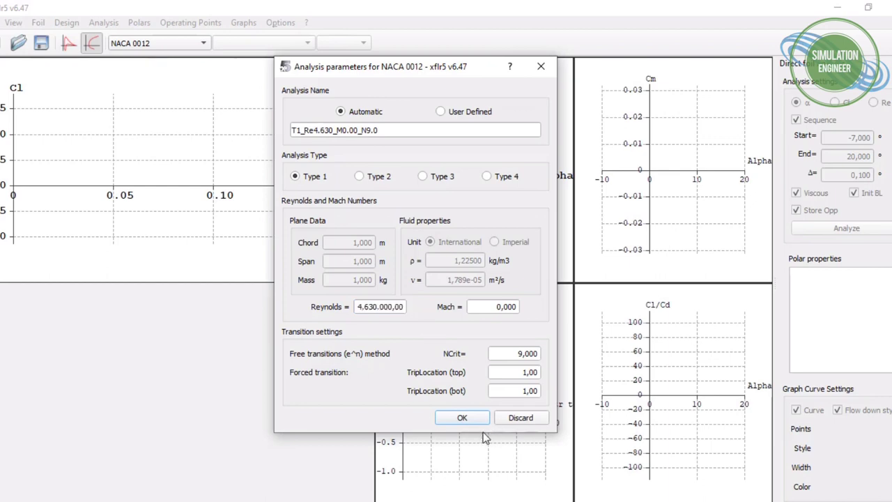
{"action": "left_click", "coordinate": [462, 418]}
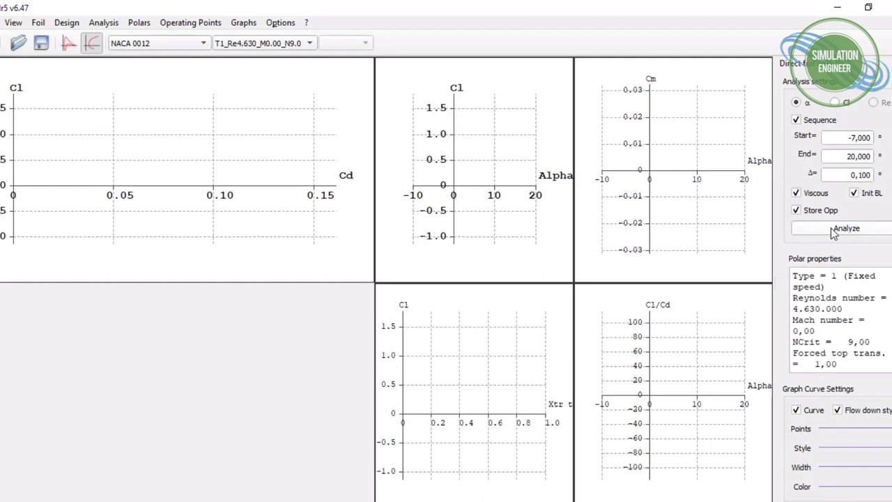
- Run the NACA 0012 analysis over an angle of attack range from -10° to 30°
{"action": "left_click", "coordinate": [854, 137]}
{"action": "double_click", "coordinate": [854, 138]}
{"action": "type", "text": "10"}
{"action": "left_click", "coordinate": [856, 156]}
{"action": "double_click", "coordinate": [856, 156]}
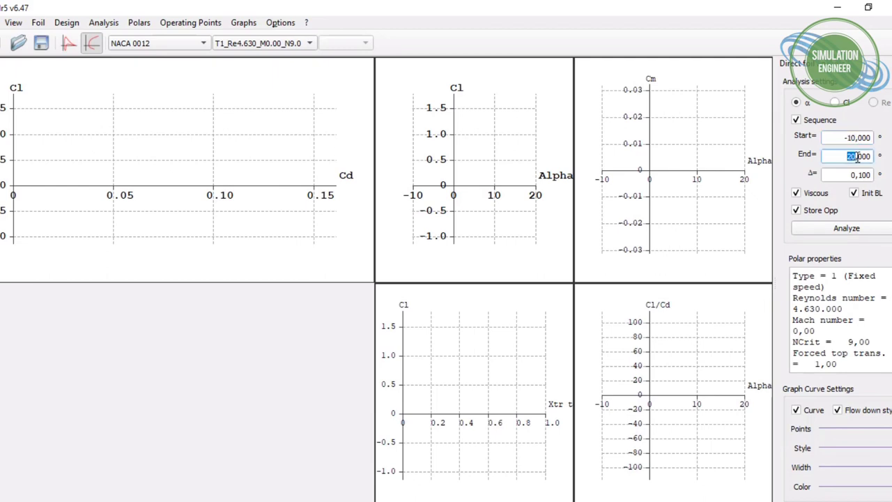
{"action": "type", "text": "3"}
{"action": "left_click", "coordinate": [848, 228]}
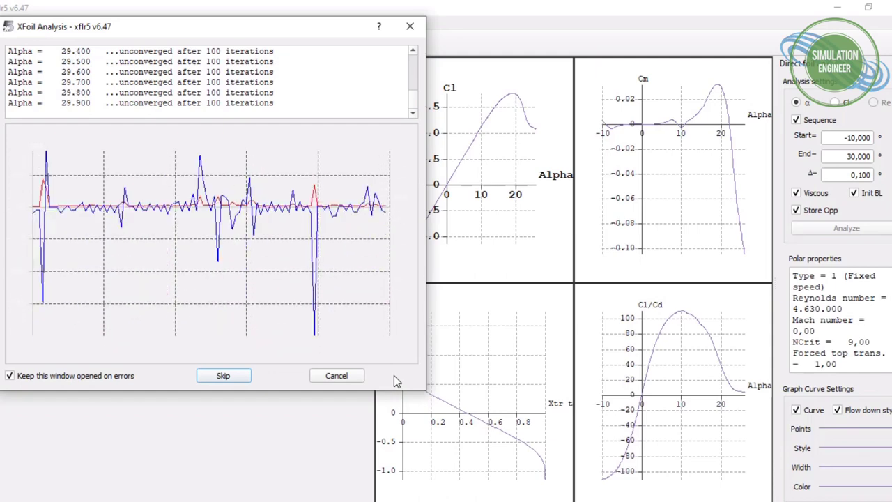
- Close the finished analysis window and draw the polar curves with a thicker line width
{"action": "left_click", "coordinate": [352, 379]}
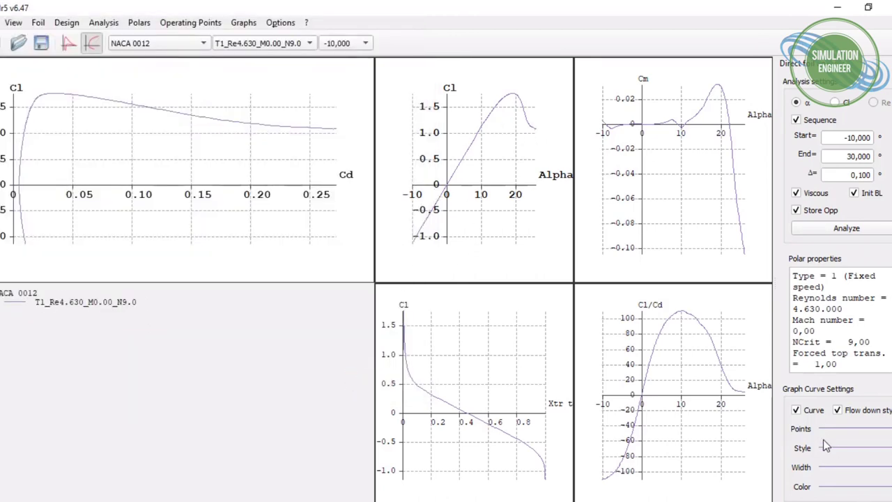
{"action": "left_click", "coordinate": [840, 469]}
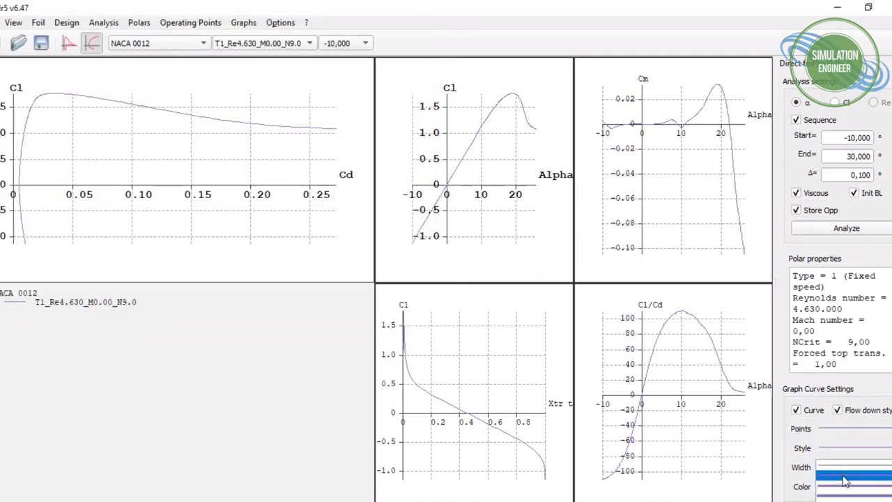
{"action": "left_click", "coordinate": [845, 481]}
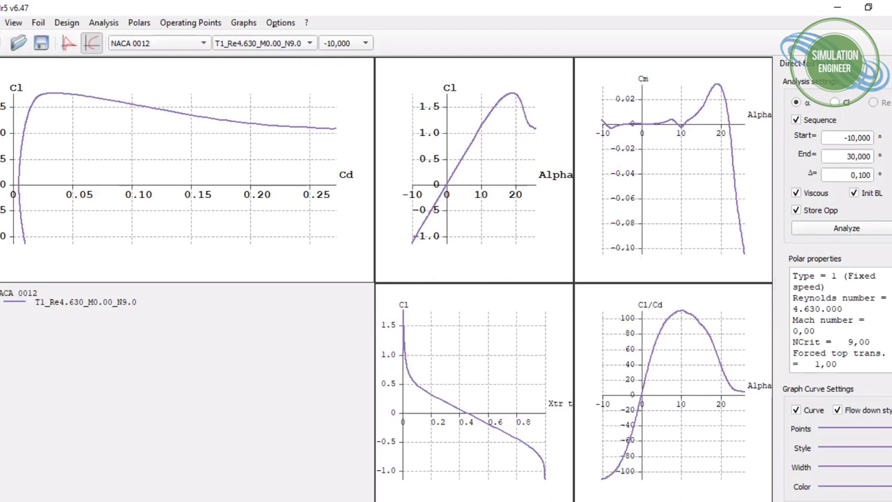
{"action": "left_click", "coordinate": [0, 22]}
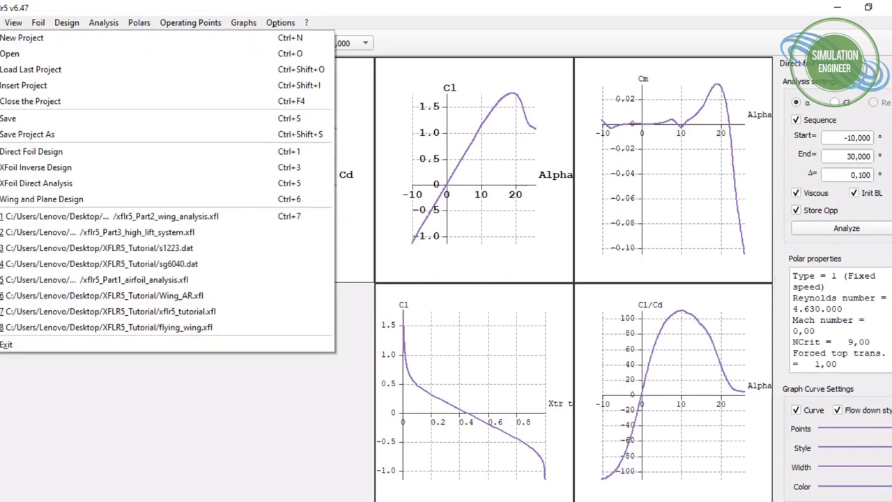
- In Wing and Plane Design, define a new plane without elevator or fin and edit its main wing
{"action": "left_click", "coordinate": [134, 200]}
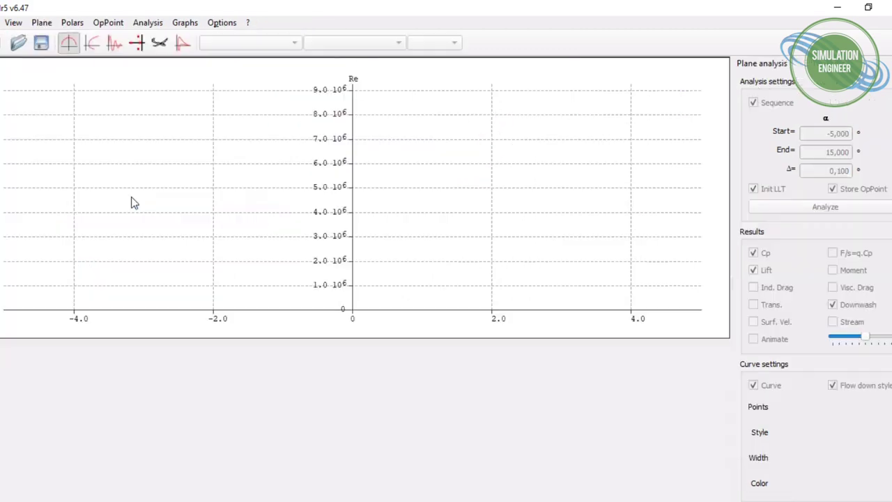
{"action": "left_click", "coordinate": [42, 23]}
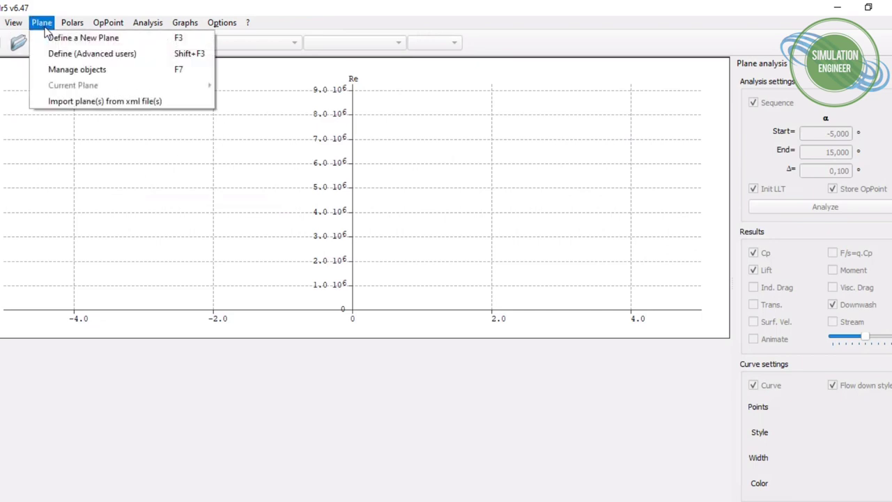
{"action": "left_click", "coordinate": [109, 44]}
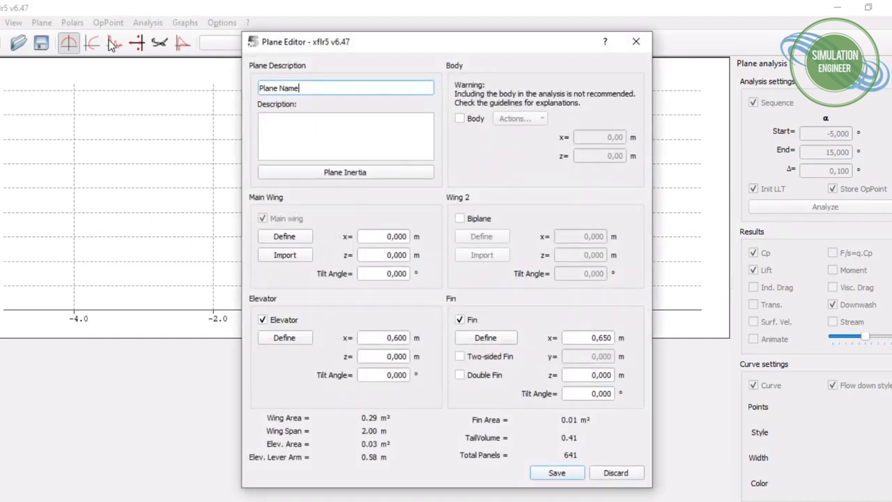
{"action": "left_click", "coordinate": [280, 322]}
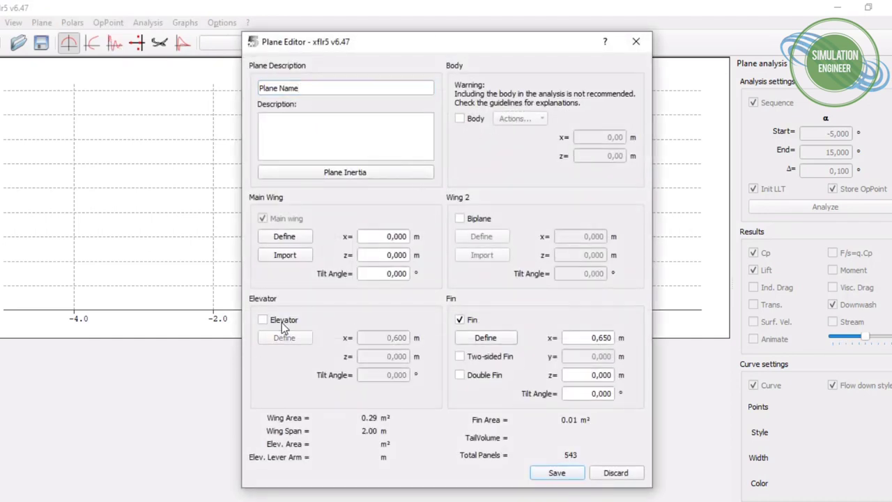
{"action": "left_click", "coordinate": [471, 318]}
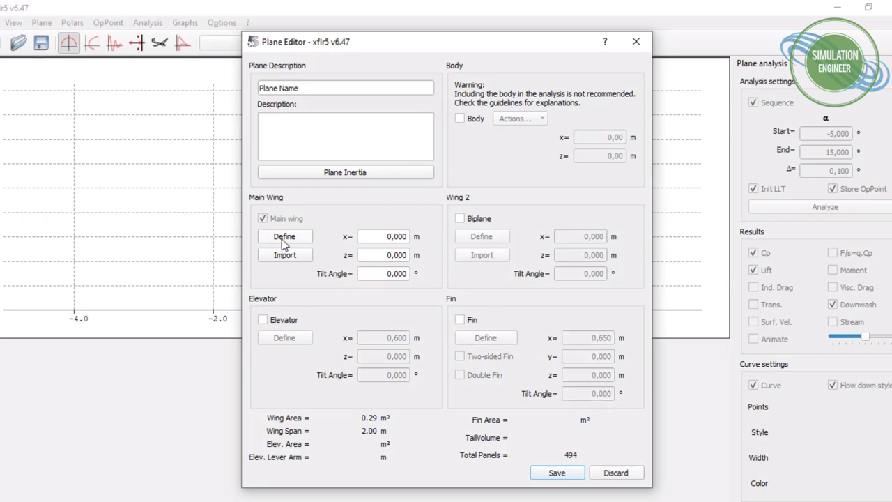
{"action": "left_click", "coordinate": [283, 237]}
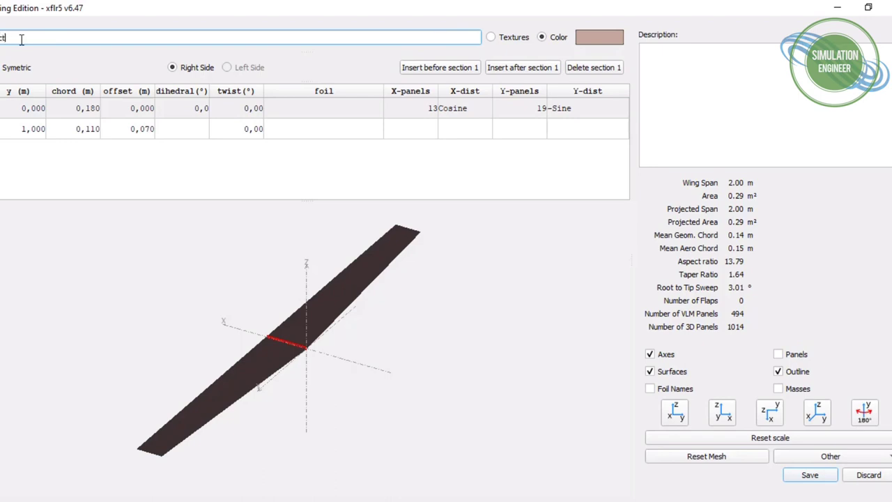
- Name the wing rectWing_AR4 and set the root section chord to 1 m
{"action": "type", "text": "Wing_AR4"}
{"action": "left_click", "coordinate": [30, 116]}
{"action": "left_click", "coordinate": [30, 113]}
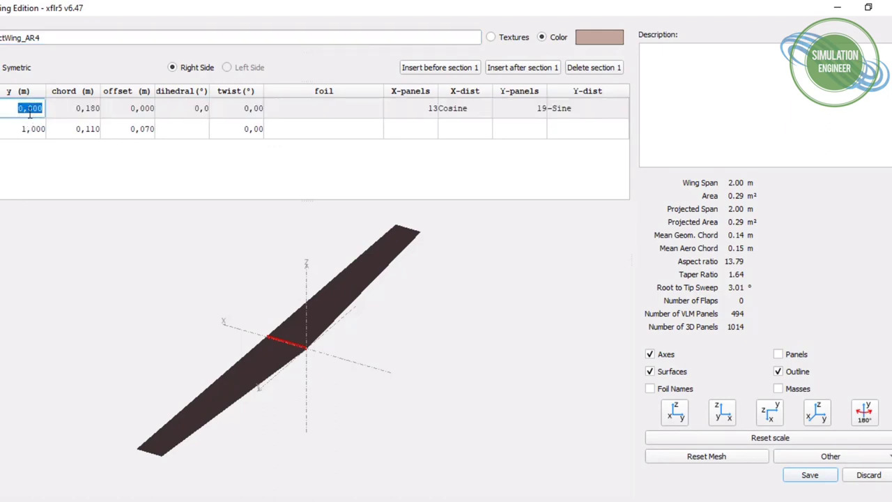
{"action": "scroll", "coordinate": [40, 103], "scroll_direction": "up", "scroll_amount": 1}
{"action": "scroll", "coordinate": [39, 104], "scroll_direction": "down", "scroll_amount": 1}
{"action": "double_click", "coordinate": [85, 109]}
{"action": "type", "text": "1"}
{"action": "key", "text": "Return"}
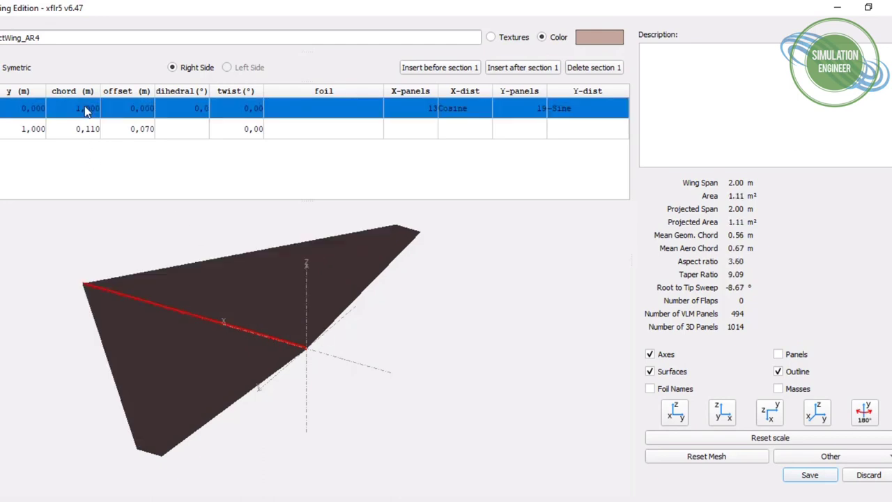
- Set the tip section chord to 1 m and its offset to 0
{"action": "double_click", "coordinate": [29, 130]}
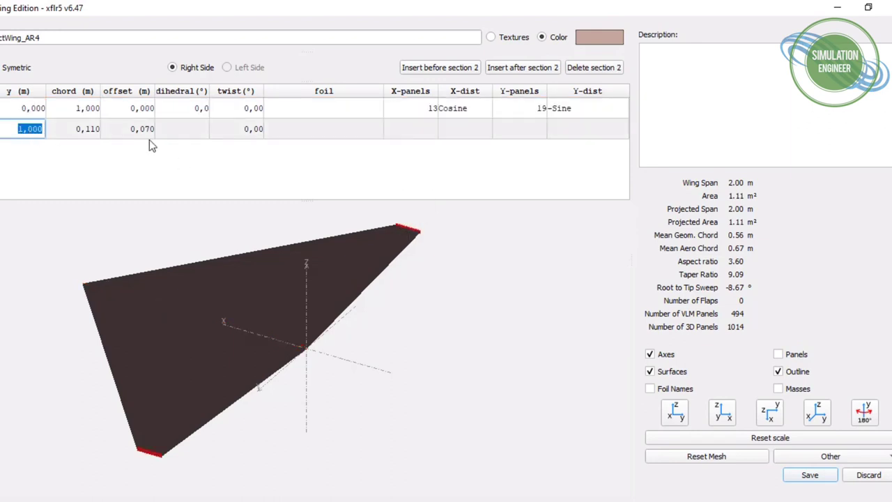
{"action": "double_click", "coordinate": [80, 131]}
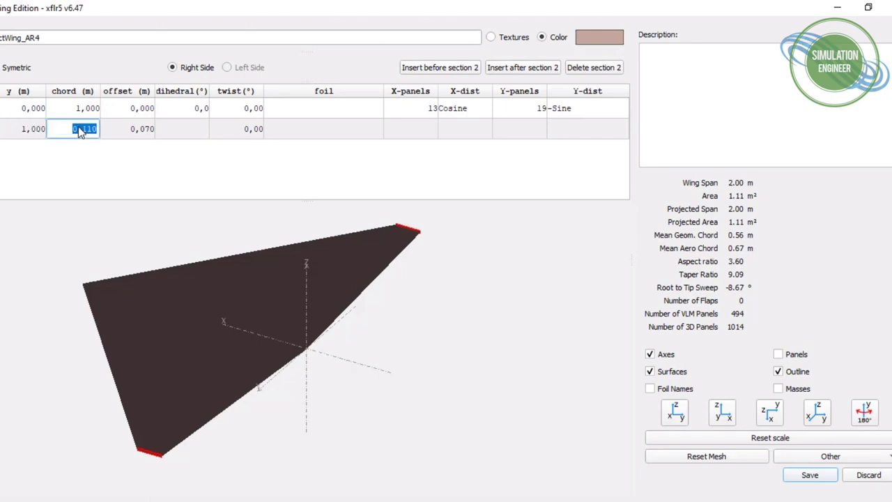
{"action": "key", "text": "Return"}
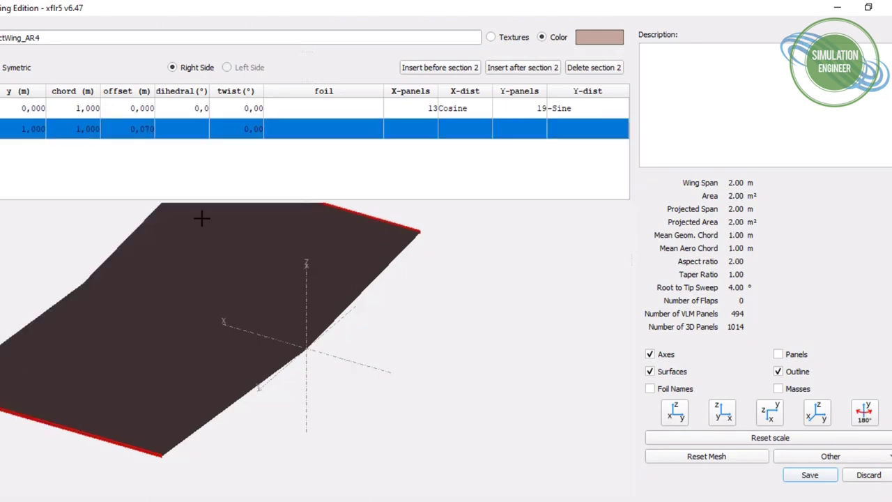
{"action": "double_click", "coordinate": [139, 130]}
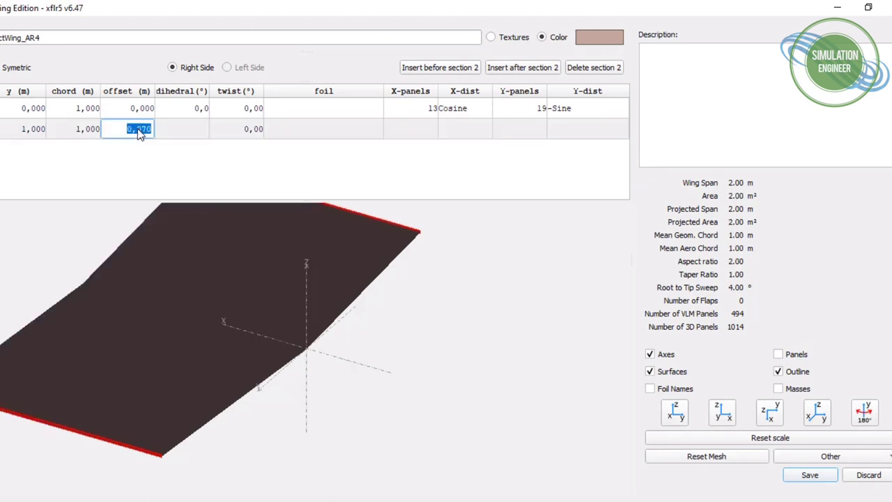
{"action": "key", "text": "Return"}
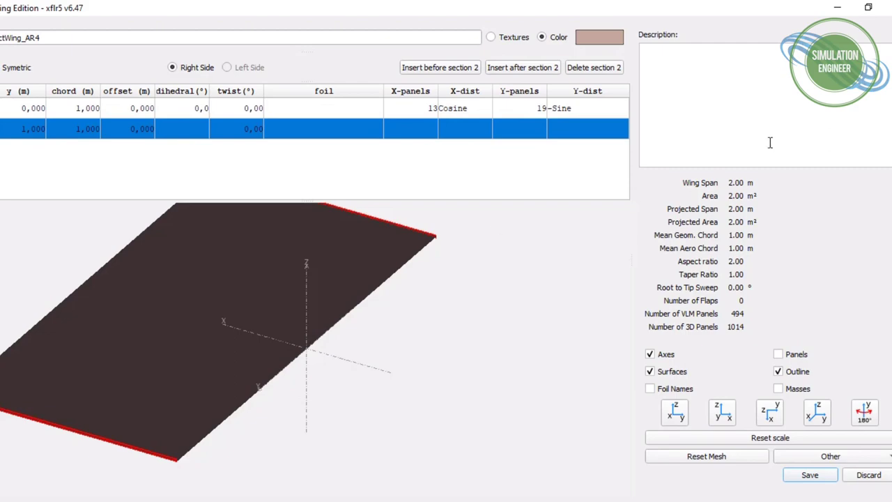
{"action": "left_click", "coordinate": [869, 8]}
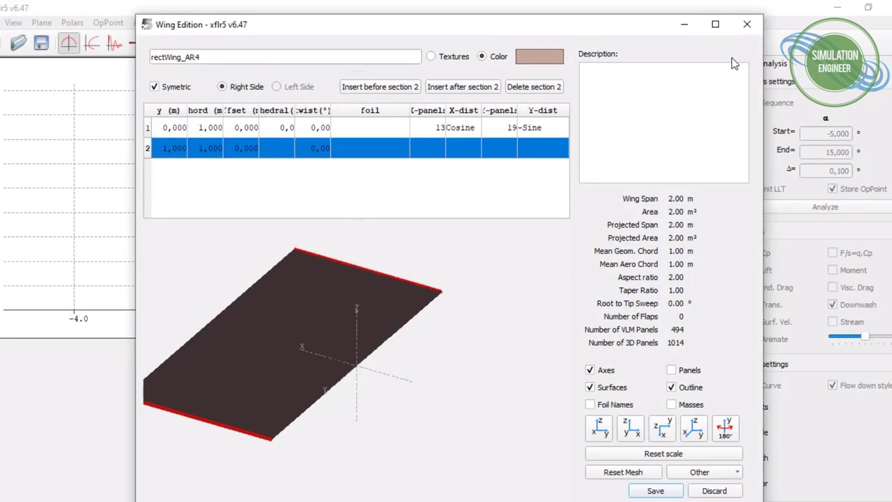
{"action": "left_click", "coordinate": [715, 24]}
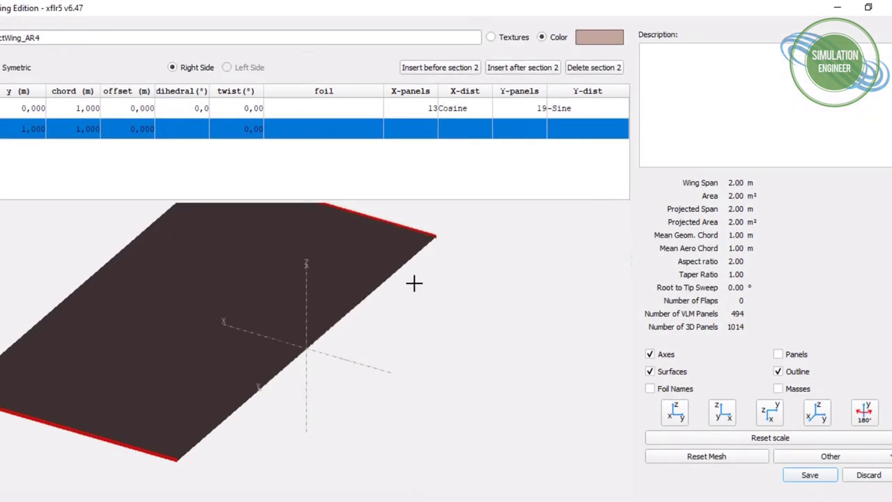
- Assign the NACA 0012 foil to the wing sections and begin editing the tip section's y position
{"action": "left_click", "coordinate": [330, 110]}
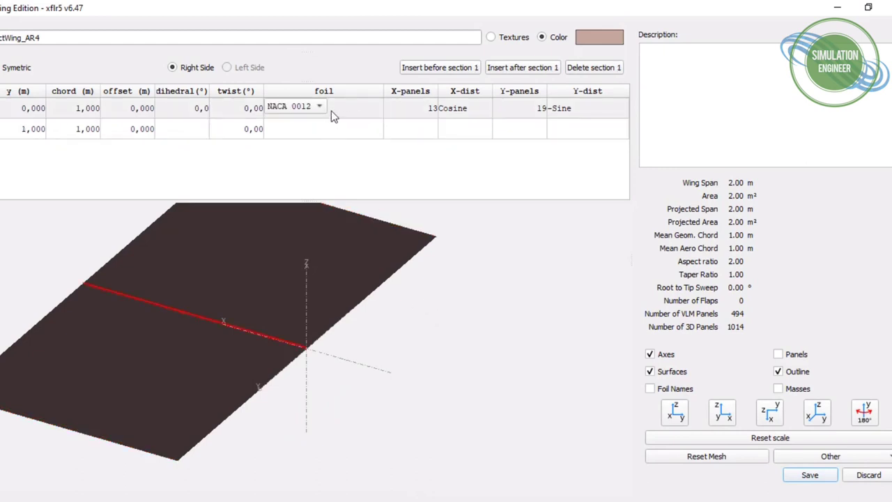
{"action": "left_click", "coordinate": [316, 135]}
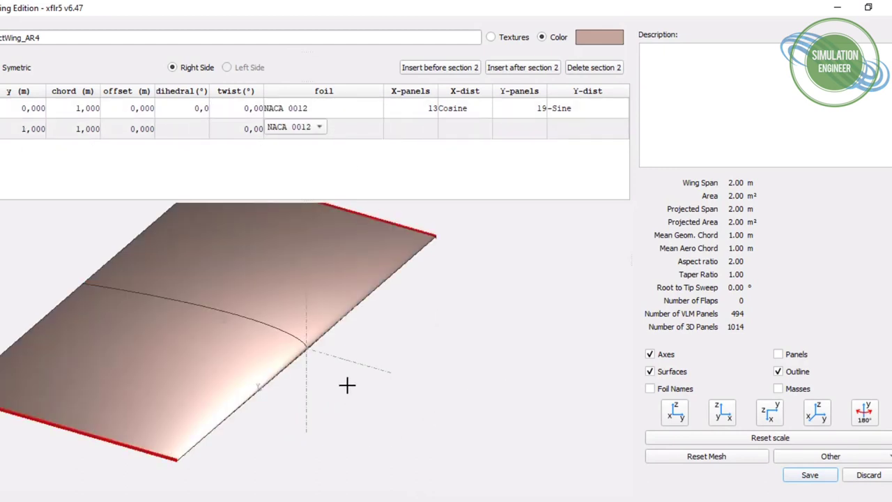
{"action": "left_click_drag", "start_coordinate": [348, 384], "coordinate": [468, 400]}
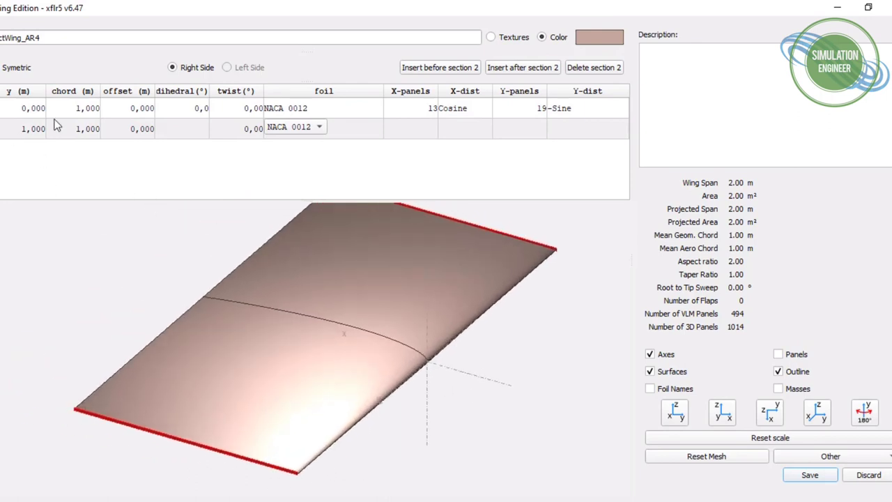
{"action": "double_click", "coordinate": [35, 130]}
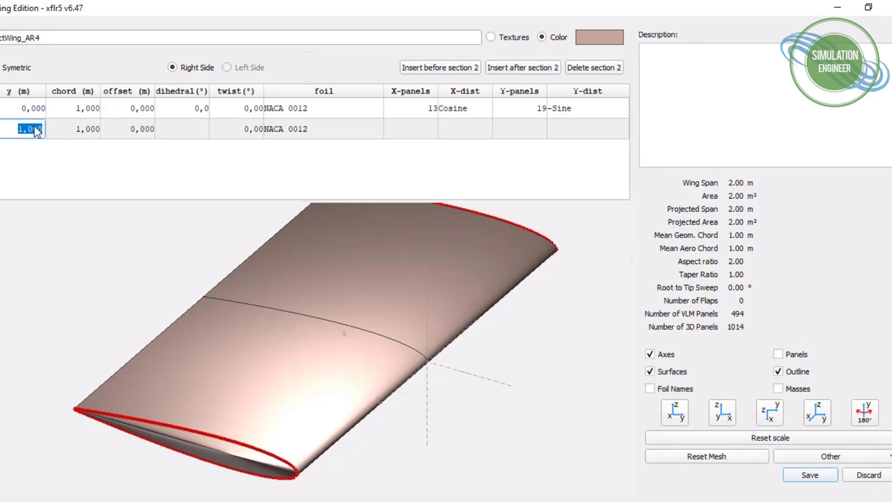
- Place the tip section at y = 3 m, giving a 6.00 m span and aspect ratio 6.00
{"action": "type", "text": "2"}
{"action": "key", "text": "Return"}
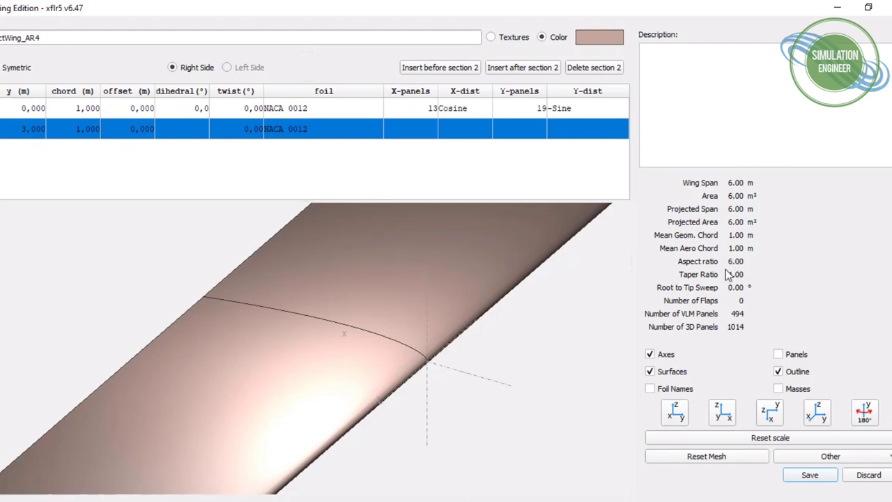
{"action": "left_click", "coordinate": [867, 7]}
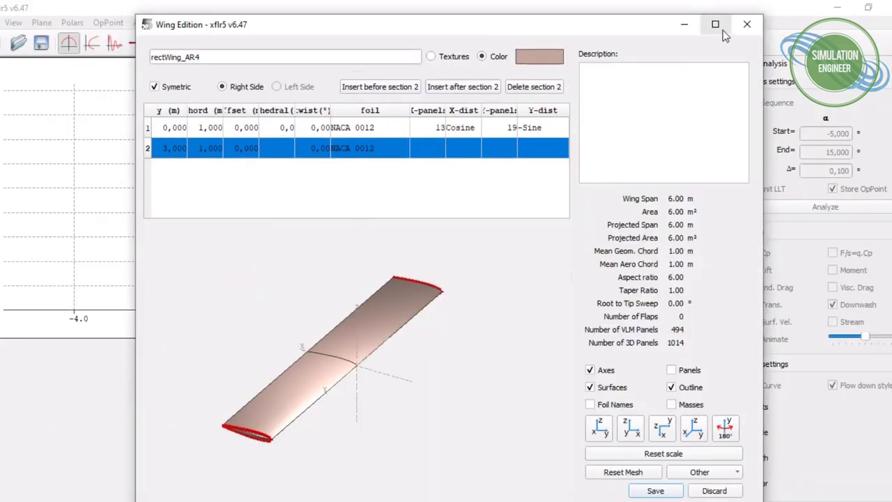
{"action": "left_click", "coordinate": [723, 30]}
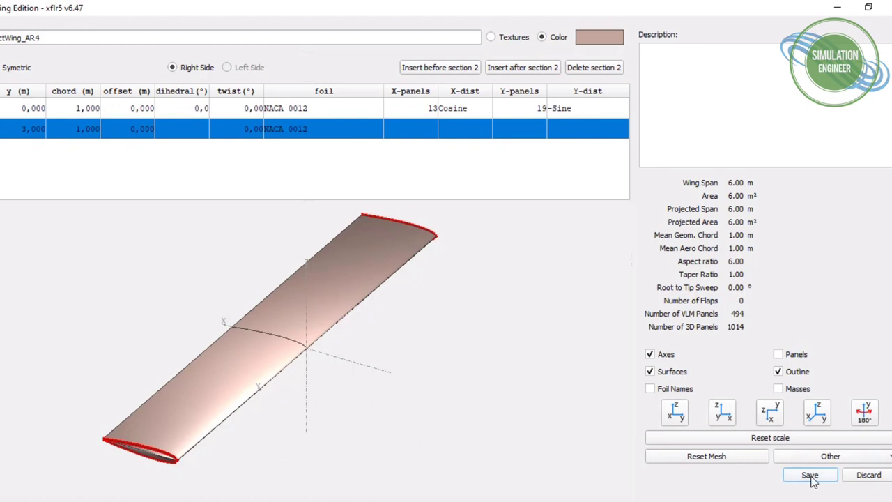
- Show the panel mesh and set 20 chordwise and 30 spanwise panels on both sections
{"action": "left_click", "coordinate": [790, 356]}
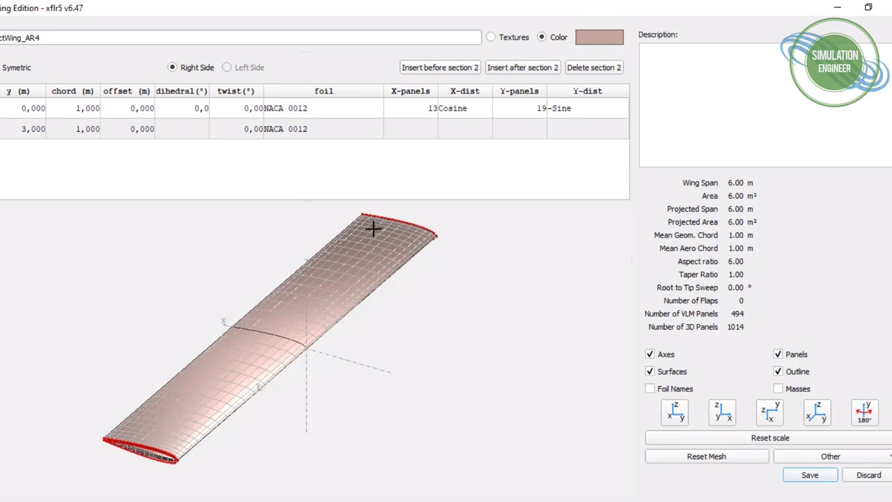
{"action": "double_click", "coordinate": [430, 108]}
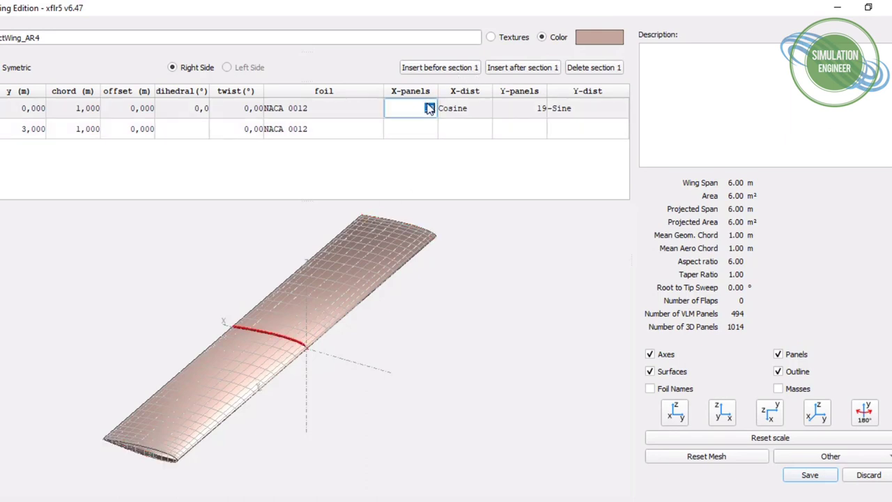
{"action": "key", "text": "BackSpace"}
{"action": "type", "text": "20"}
{"action": "key", "text": "Return"}
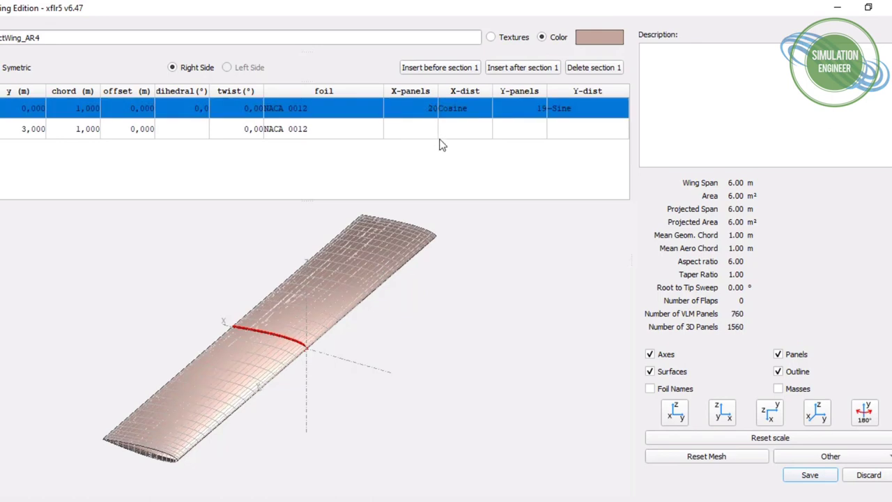
{"action": "double_click", "coordinate": [426, 130]}
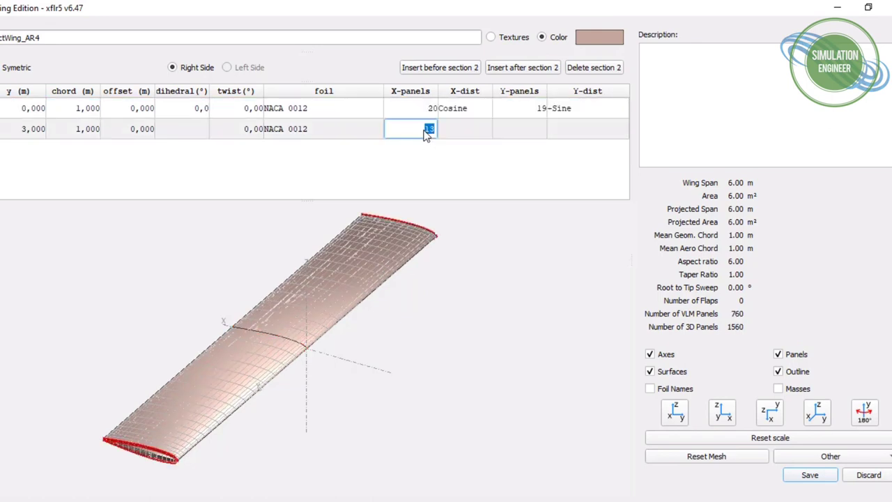
{"action": "type", "text": "20"}
{"action": "key", "text": "Return"}
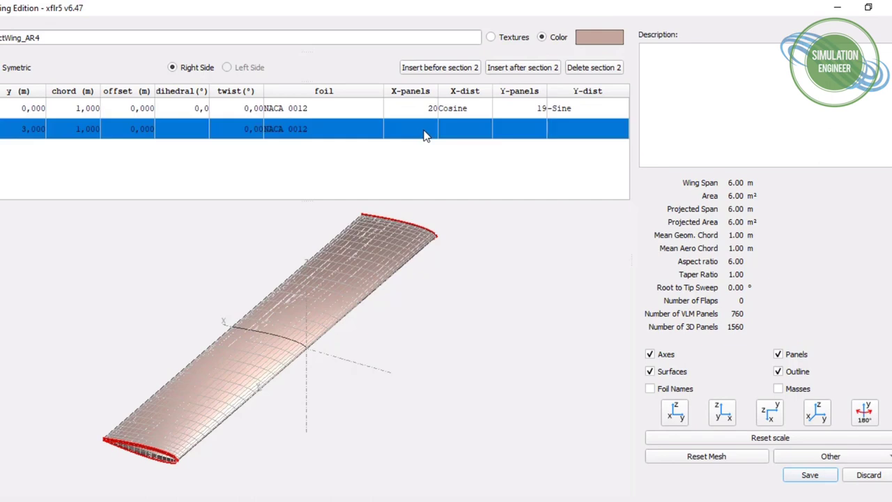
{"action": "double_click", "coordinate": [538, 110]}
{"action": "type", "text": "30"}
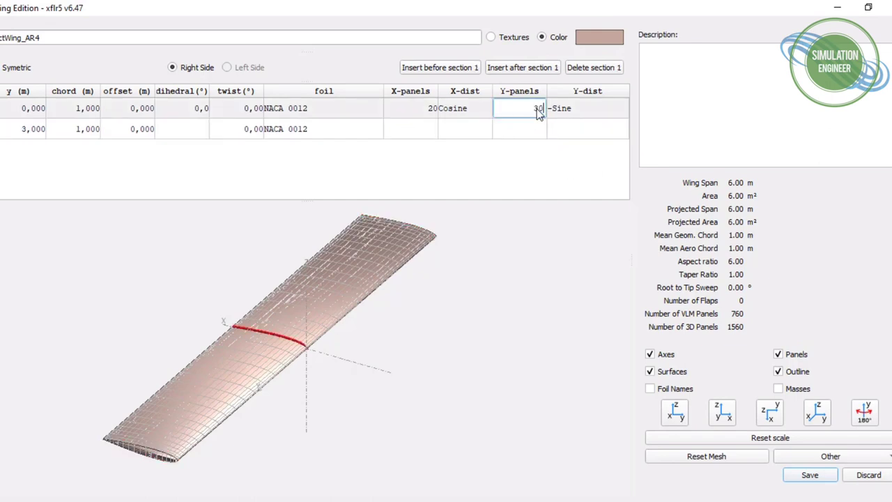
{"action": "key", "text": "Return"}
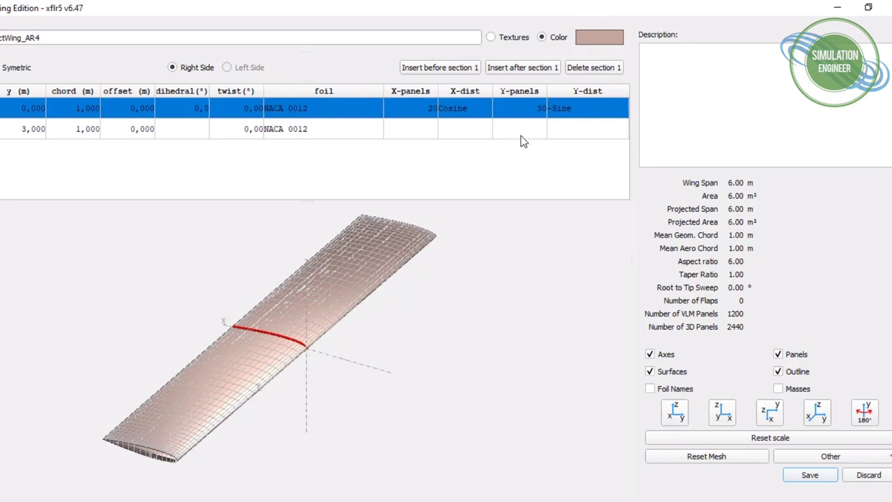
{"action": "double_click", "coordinate": [521, 135]}
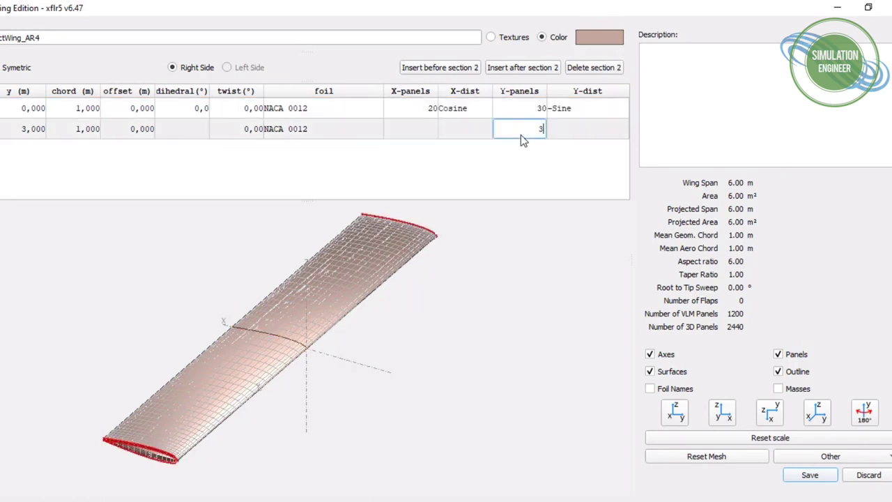
{"action": "key", "text": "Return"}
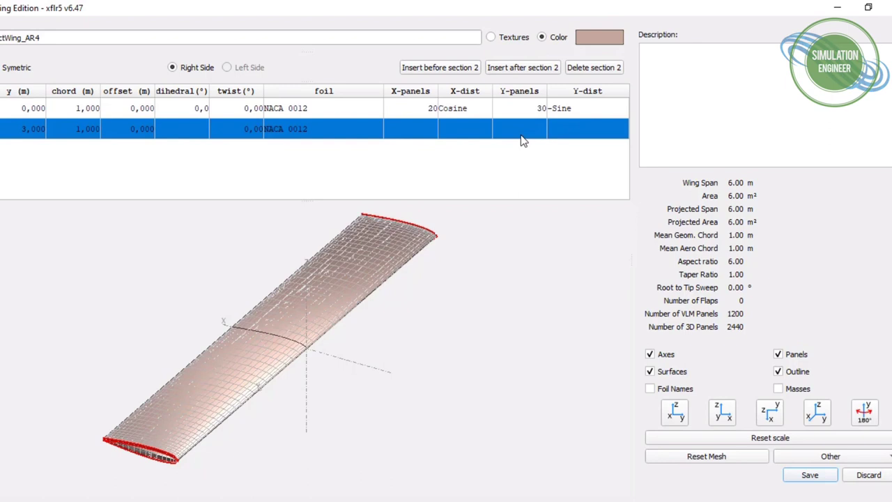
- Give the tip section a -Sine spanwise distribution and save the wing
{"action": "double_click", "coordinate": [566, 129]}
{"action": "left_click", "coordinate": [568, 132]}
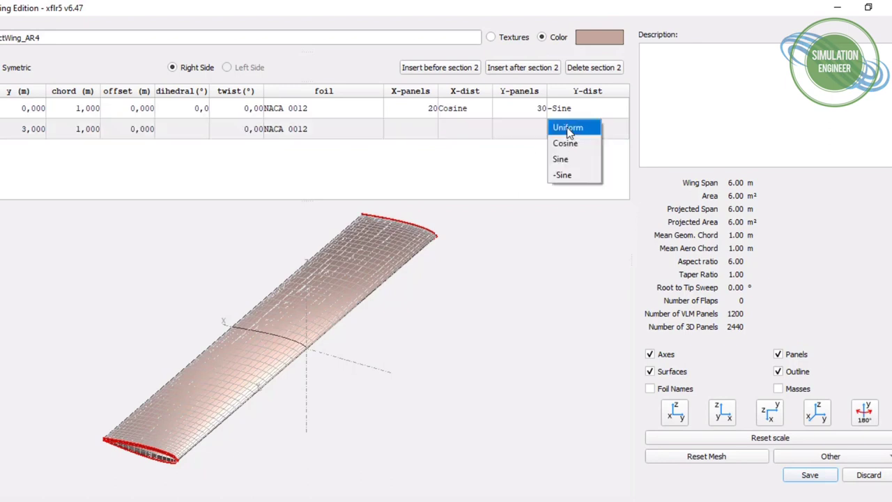
{"action": "left_click", "coordinate": [563, 179]}
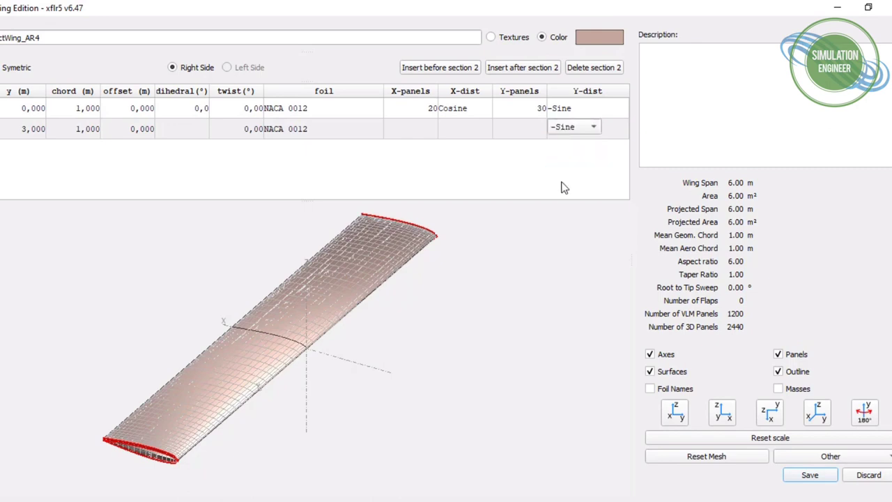
{"action": "left_click", "coordinate": [499, 183]}
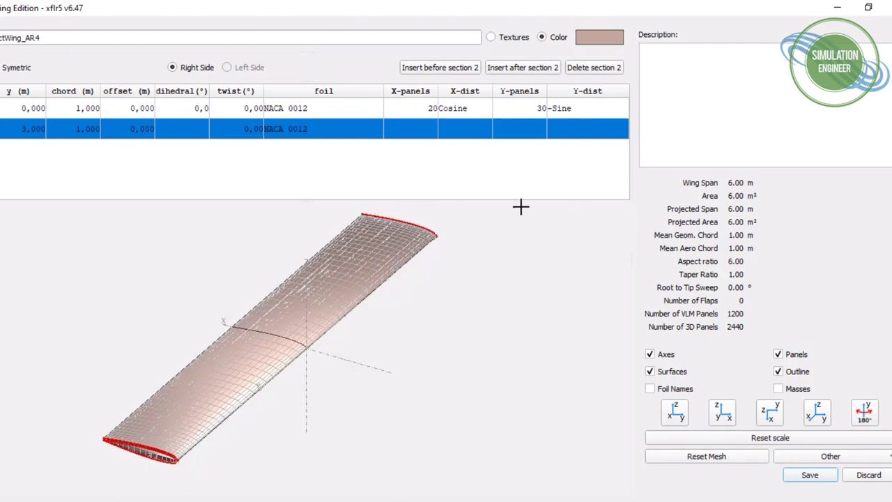
{"action": "left_click", "coordinate": [805, 478]}
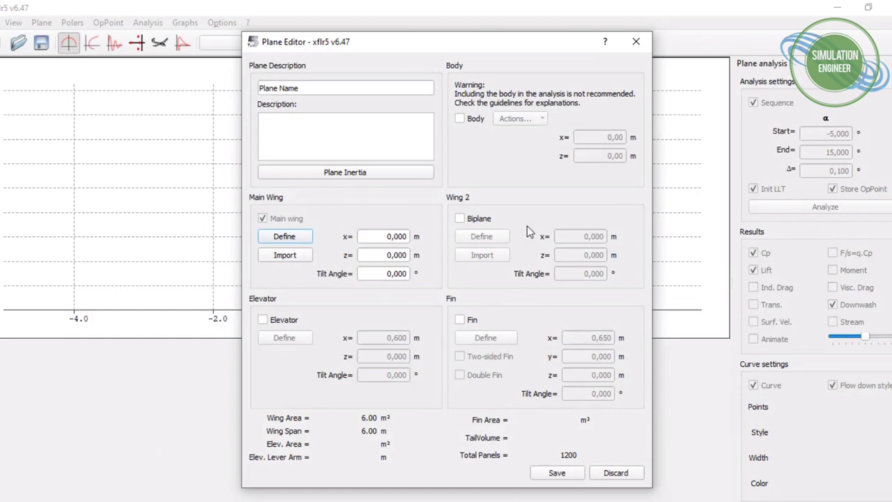
- Name the plane rectWing_AR6 in the Plane Editor
{"action": "double_click", "coordinate": [304, 88]}
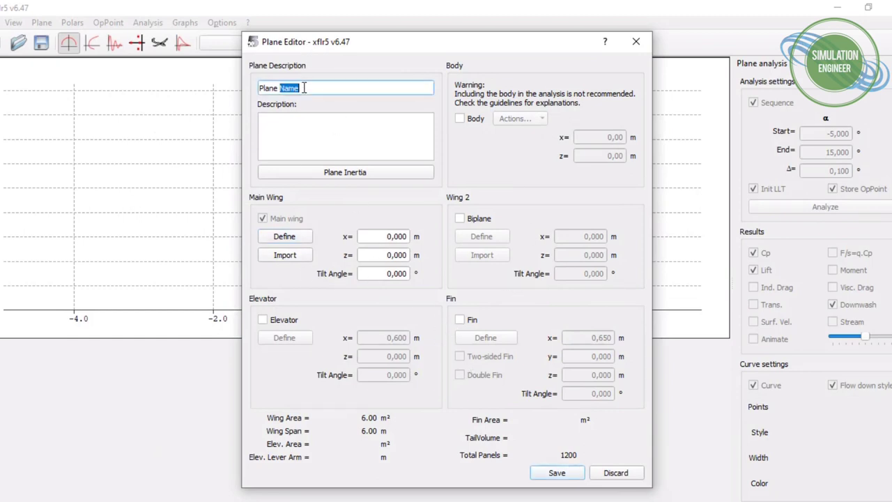
{"action": "key", "text": "BackSpace"}
{"action": "key", "text": "BackSpace"}
{"action": "key", "text": "BackSpace"}
{"action": "key", "text": "BackSpace"}
{"action": "key", "text": "BackSpace"}
{"action": "key", "text": "BackSpace"}
{"action": "key", "text": "BackSpace"}
{"action": "type", "text": "win"}
{"action": "key", "text": "BackSpace"}
{"action": "key", "text": "BackSpace"}
{"action": "key", "text": "BackSpace"}
{"action": "type", "text": "rect"}
{"action": "type", "text": "Wimh"}
{"action": "type", "text": "_"}
{"action": "key", "text": "BackSpace"}
{"action": "key", "text": "BackSpace"}
{"action": "key", "text": "BackSpace"}
{"action": "type", "text": "ng_AR6"}
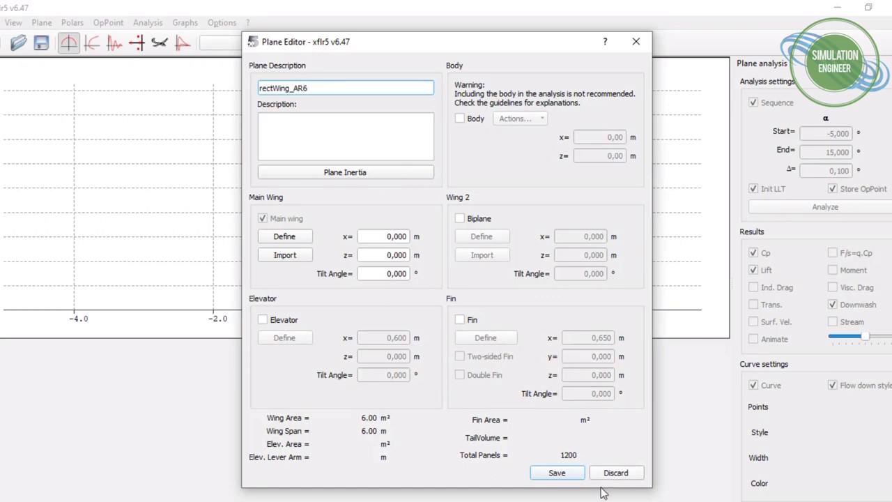
- Rename the main wing to rectWing_AR6, save the wing, then save the plane
{"action": "left_click", "coordinate": [285, 238]}
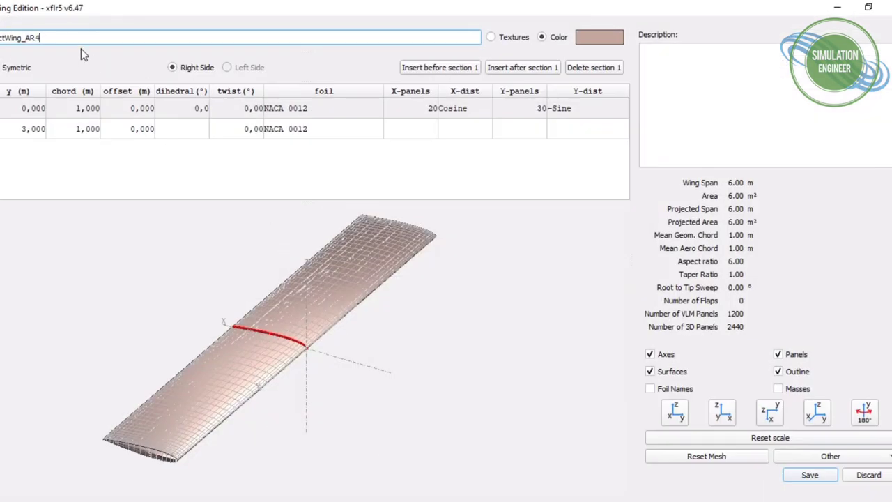
{"action": "key", "text": "BackSpace"}
{"action": "type", "text": "6"}
{"action": "left_click", "coordinate": [810, 477]}
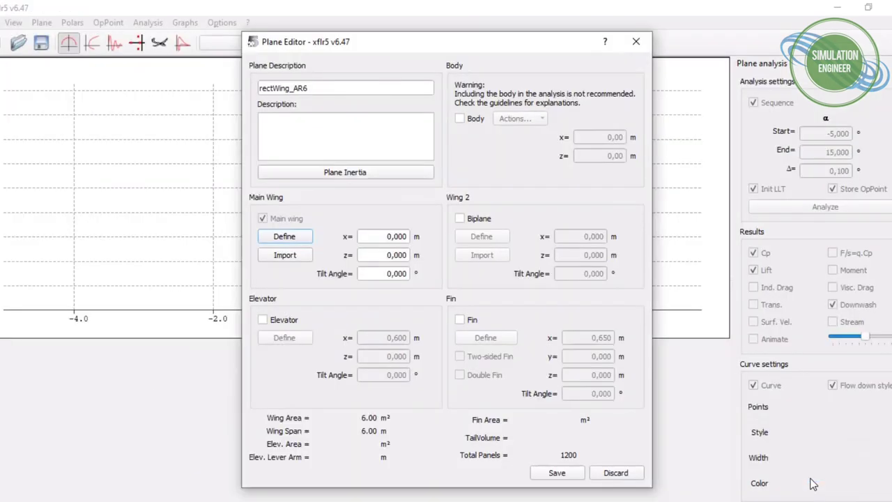
{"action": "left_click", "coordinate": [557, 474]}
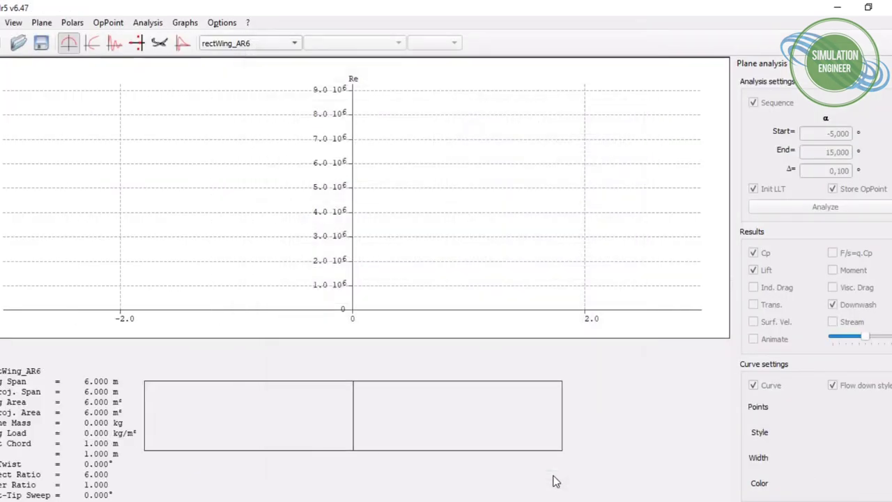
- Start a new analysis definition for rectWing_AR6 via Analysis > Define an Analysis
{"action": "left_click", "coordinate": [147, 24]}
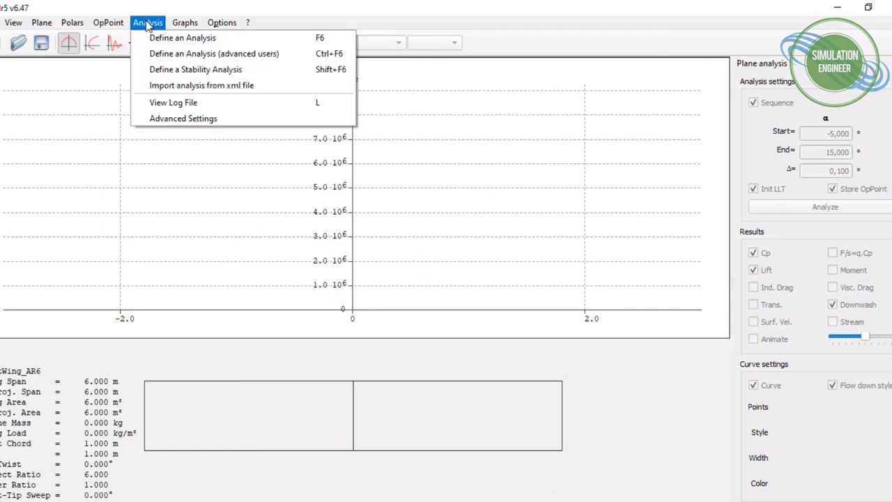
{"action": "left_click", "coordinate": [194, 44]}
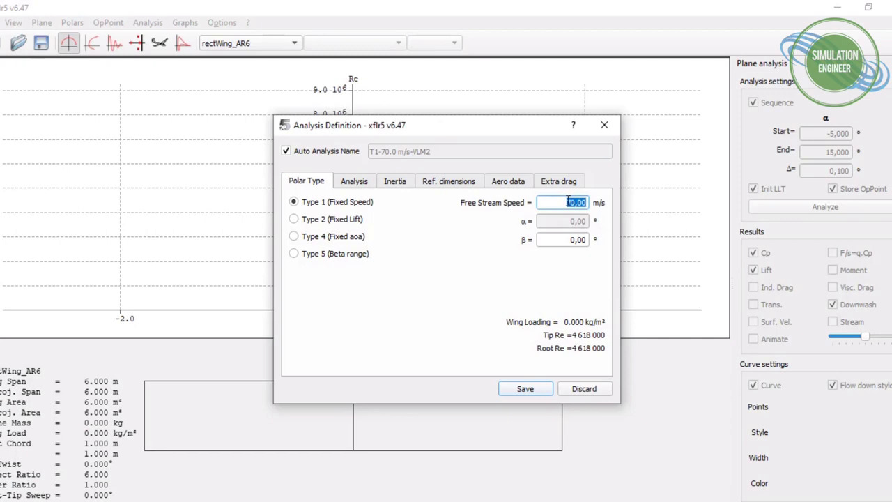
{"action": "left_click", "coordinate": [499, 500]}
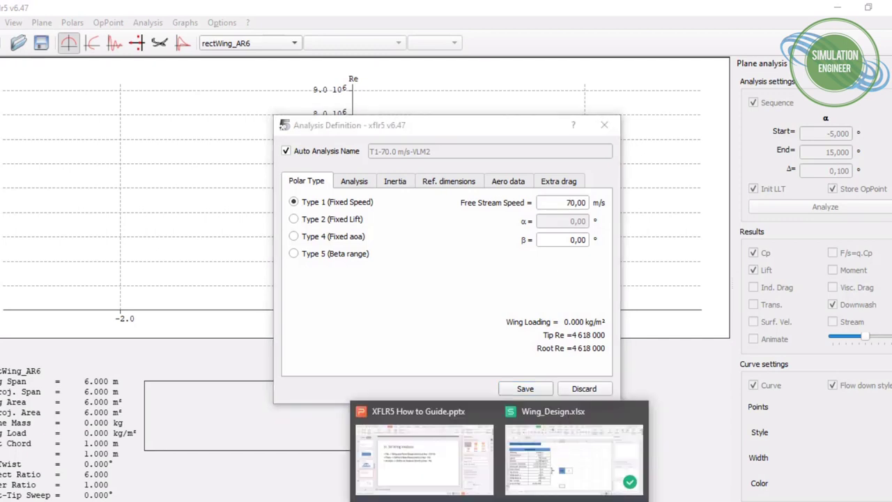
{"action": "left_click", "coordinate": [562, 471]}
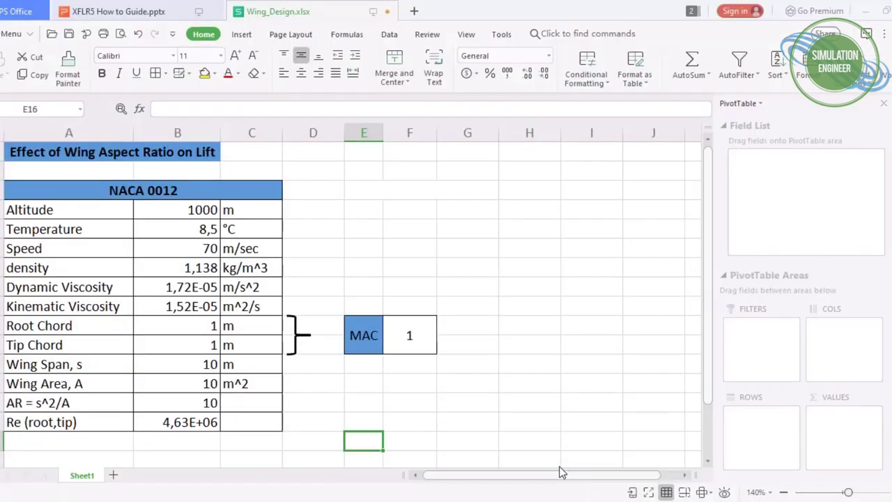
{"action": "left_click", "coordinate": [186, 253]}
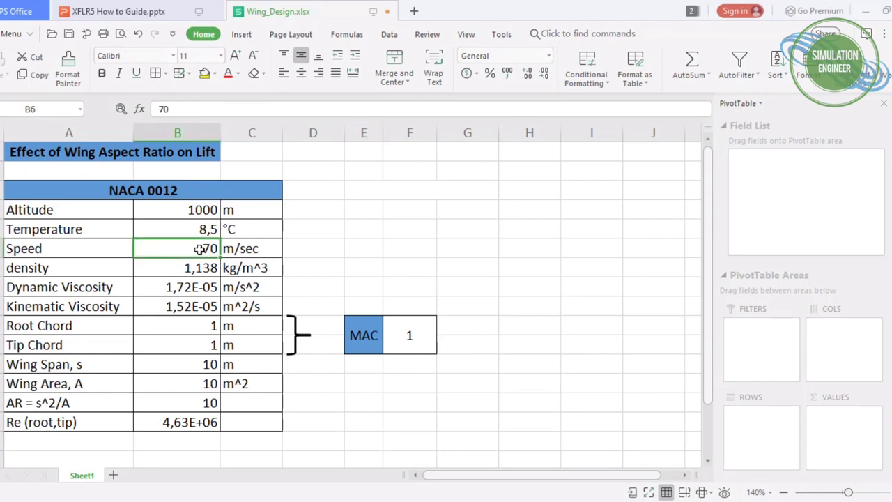
{"action": "left_click_drag", "start_coordinate": [186, 253], "coordinate": [193, 210]}
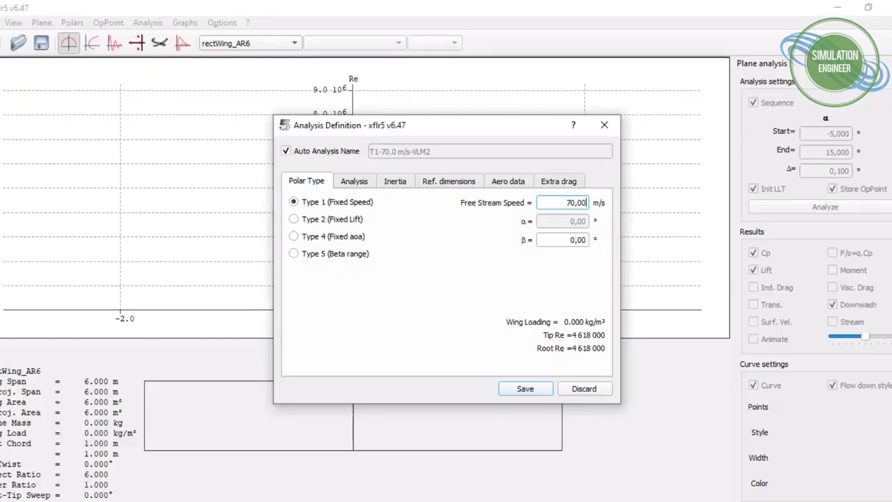
- Choose the LLT (Wing only) method and review the inertia and reference dimension tabs
{"action": "left_click", "coordinate": [356, 182]}
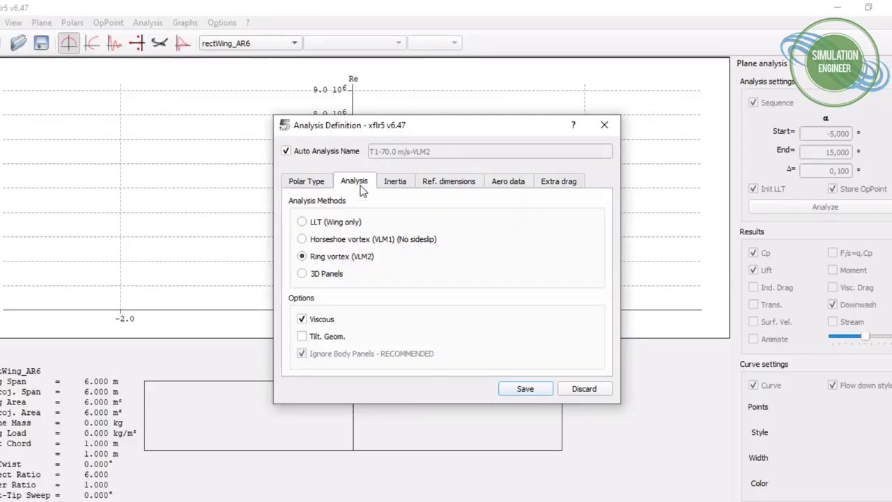
{"action": "left_click", "coordinate": [324, 223]}
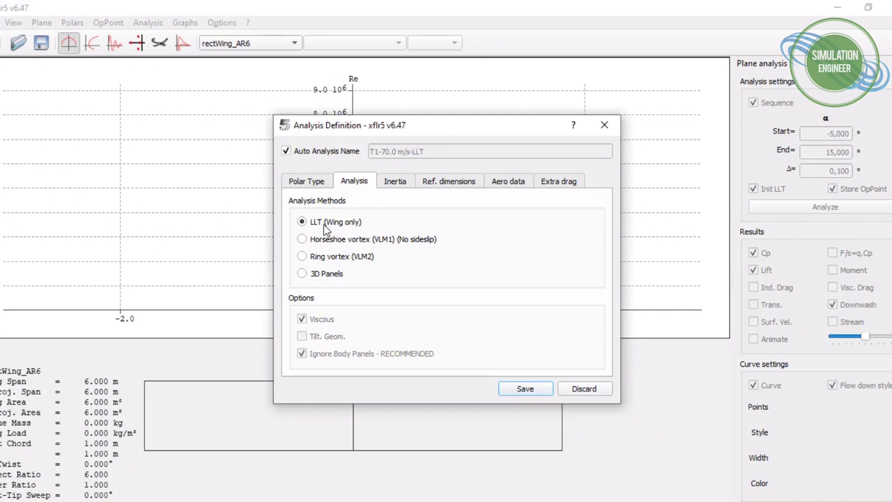
{"action": "left_click", "coordinate": [405, 182]}
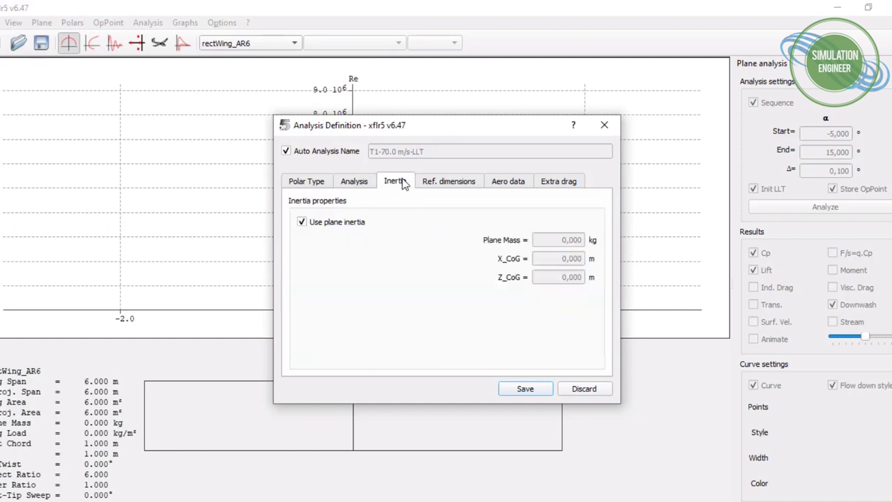
{"action": "left_click", "coordinate": [452, 187]}
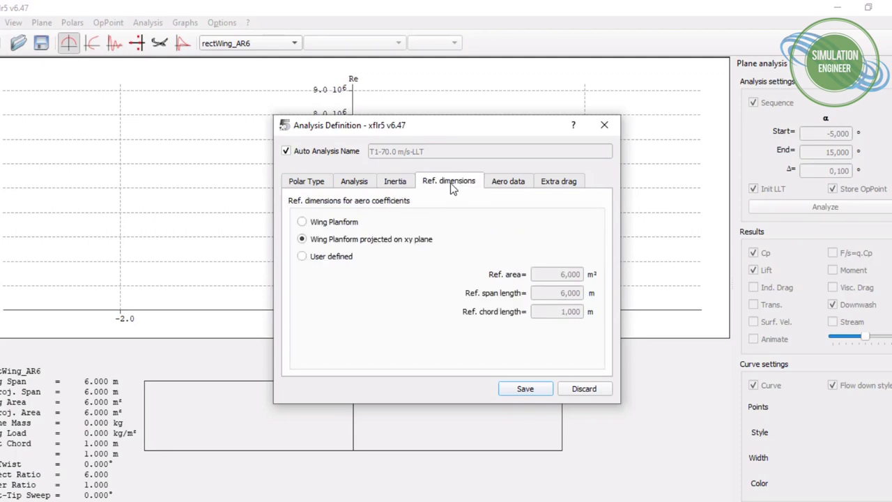
- Set air data from 1000 m and 8.5 °C, giving density 1.138 kg/m3
{"action": "left_click", "coordinate": [515, 186]}
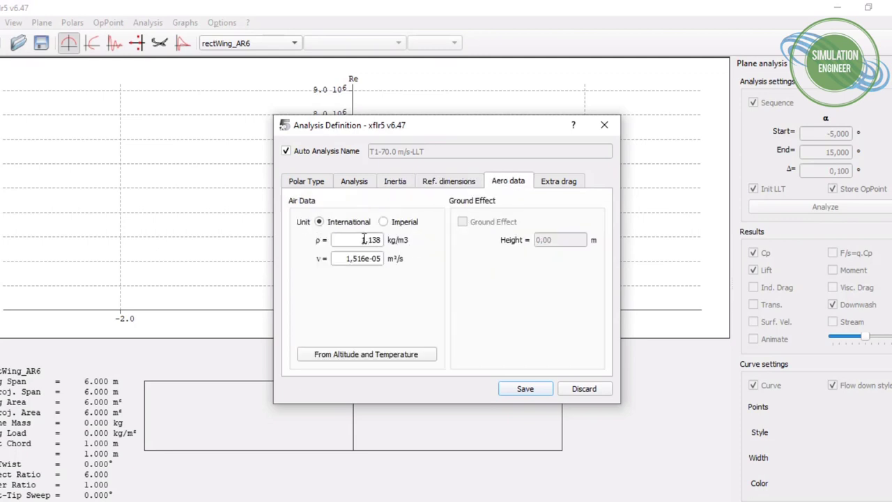
{"action": "left_click", "coordinate": [367, 355]}
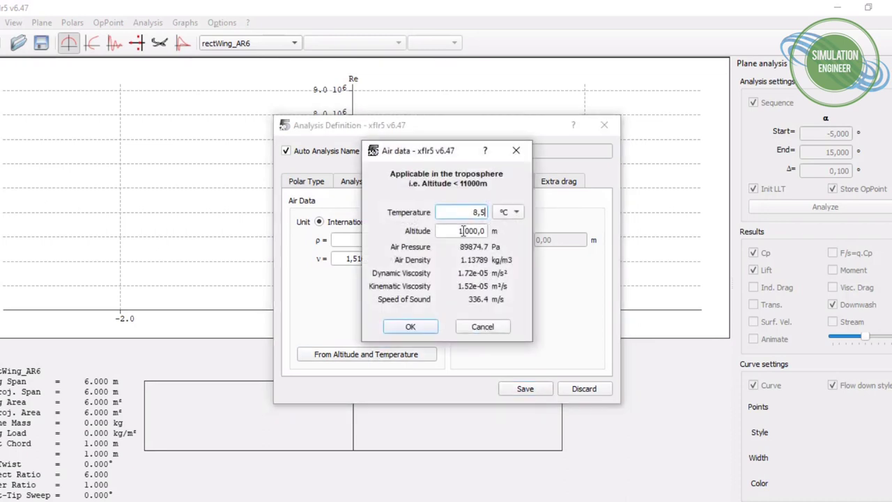
{"action": "left_click", "coordinate": [411, 328]}
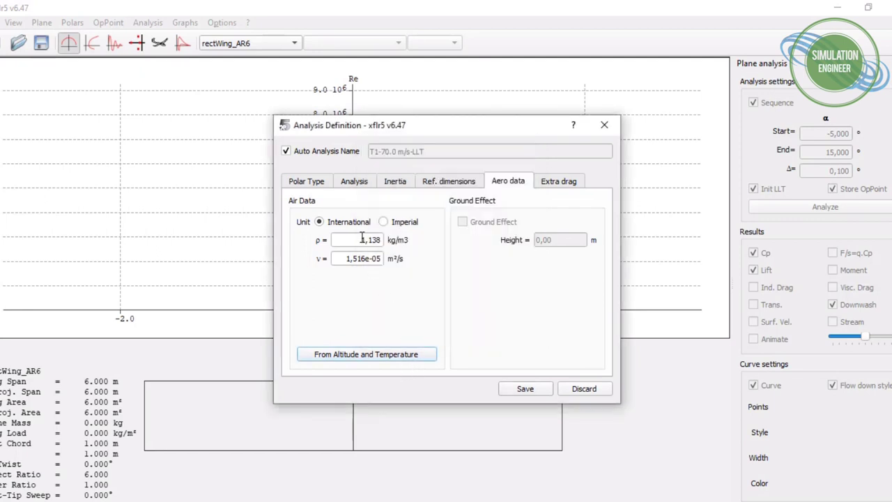
{"action": "left_click_drag", "start_coordinate": [348, 259], "coordinate": [398, 261]}
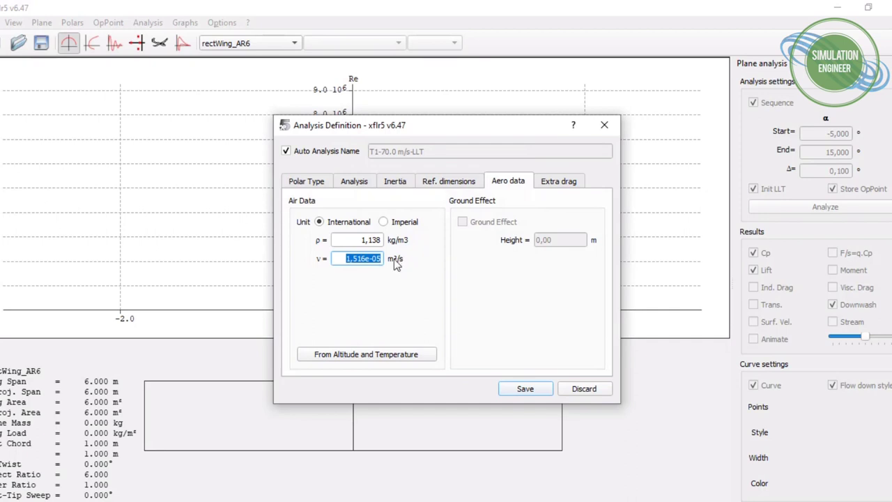
{"action": "left_click", "coordinate": [564, 186]}
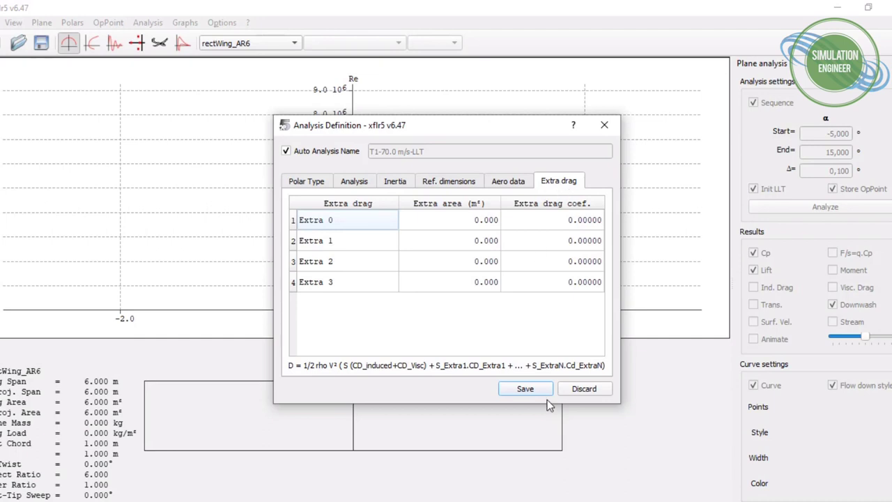
- Save the T1-70.0 m/s-LLT analysis and run it from -5° to 20° alpha
{"action": "left_click", "coordinate": [527, 389]}
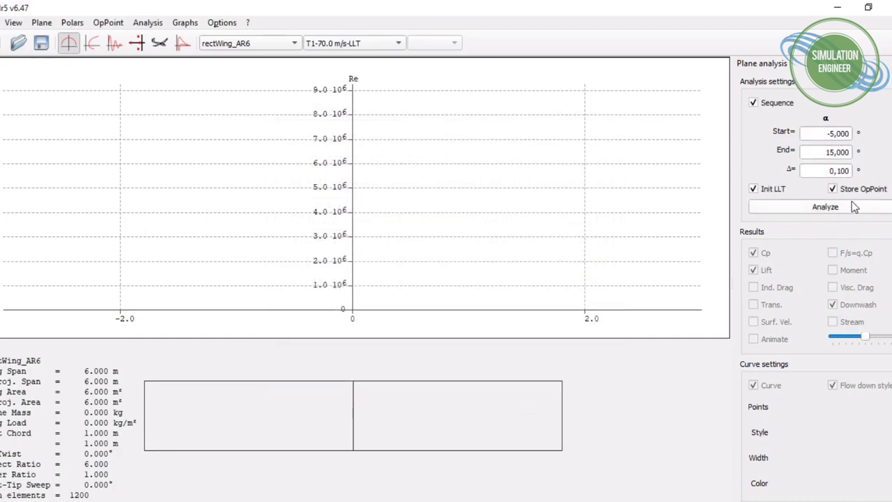
{"action": "left_click", "coordinate": [828, 154]}
{"action": "left_click_drag", "start_coordinate": [828, 154], "coordinate": [834, 156]}
{"action": "type", "text": "20"}
{"action": "left_click", "coordinate": [817, 210]}
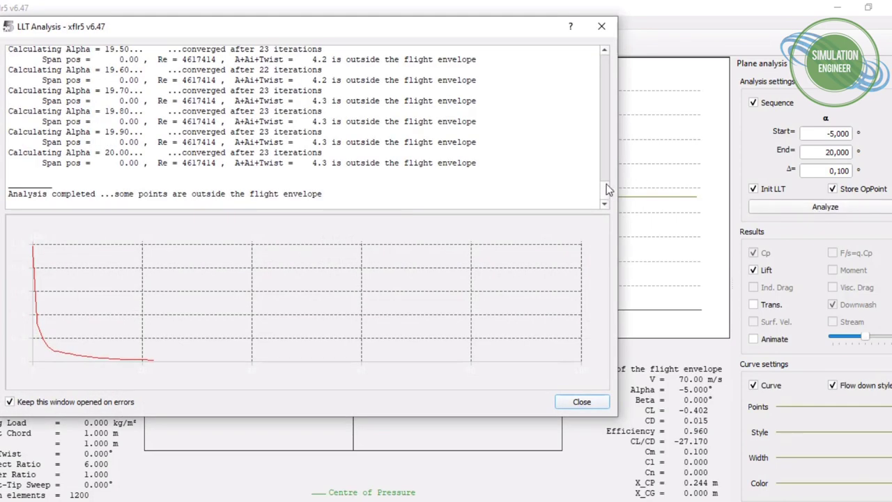
- Find and select Reynolds number 4617414 in the LLT log, then close it
{"action": "left_click_drag", "start_coordinate": [606, 189], "coordinate": [594, 49]}
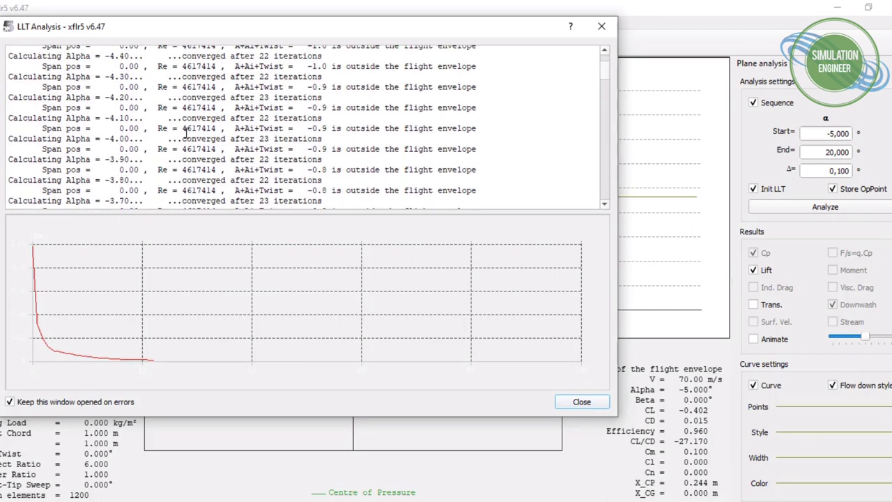
{"action": "left_click_drag", "start_coordinate": [183, 131], "coordinate": [216, 130]}
{"action": "key", "text": "ctrl+c"}
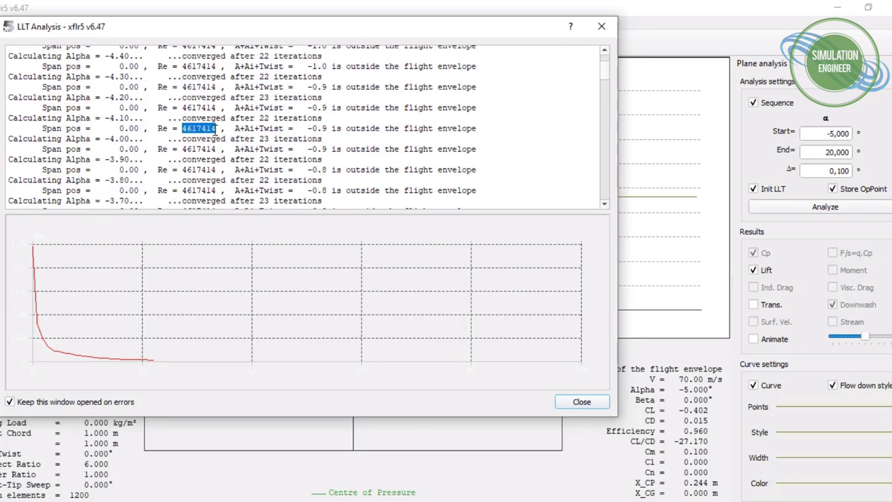
{"action": "left_click", "coordinate": [582, 402]}
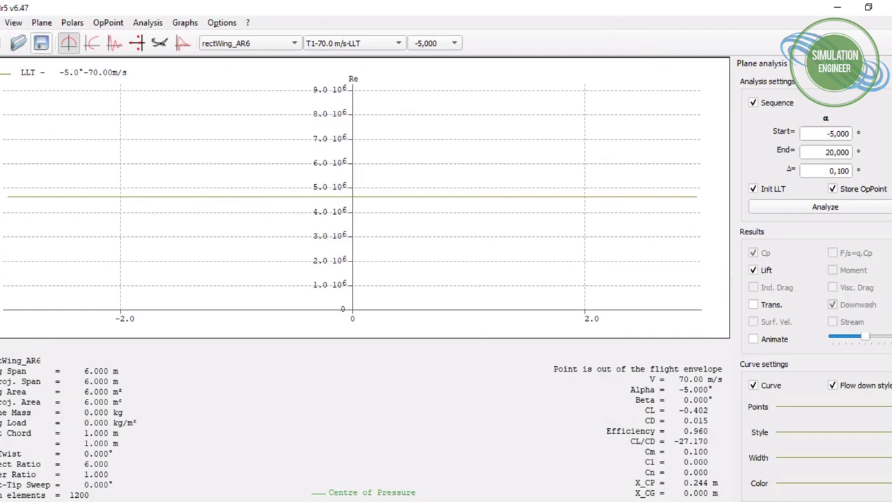
- In XFoil Direct Analysis, define a NACA 0012 analysis at Reynolds 4617414
{"action": "left_click", "coordinate": [2, 23]}
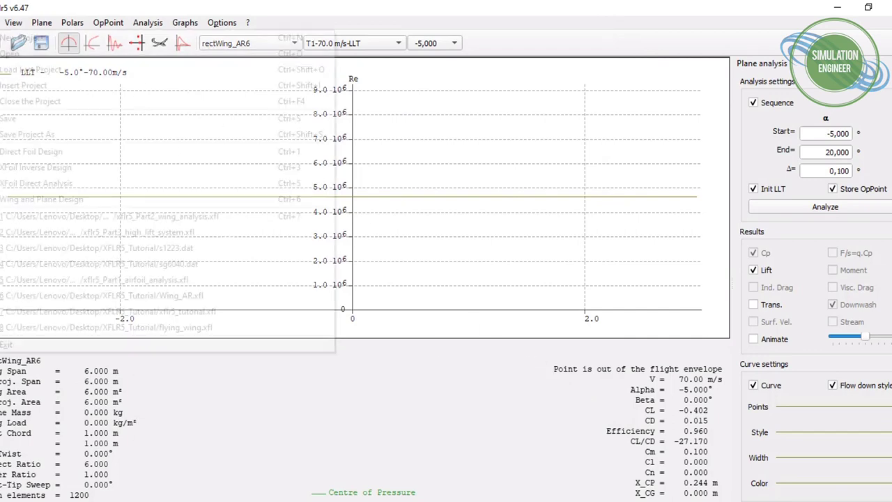
{"action": "left_click", "coordinate": [78, 184]}
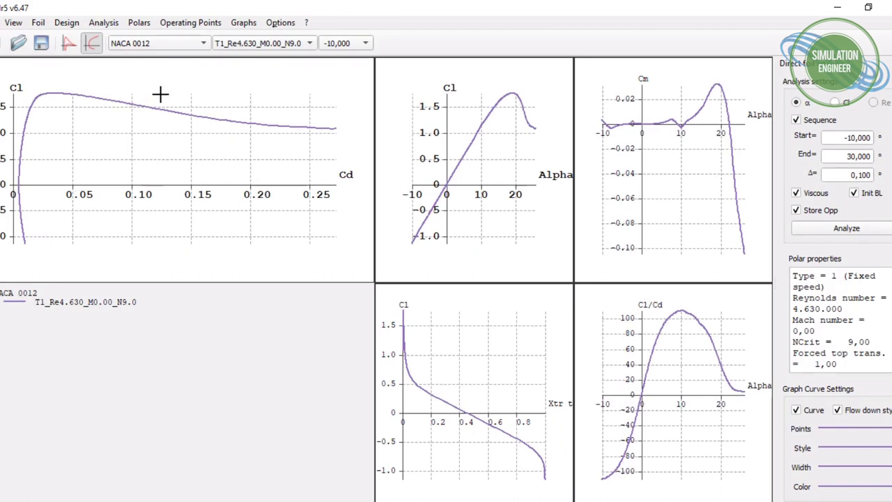
{"action": "left_click", "coordinate": [104, 23]}
{"action": "left_click", "coordinate": [120, 36]}
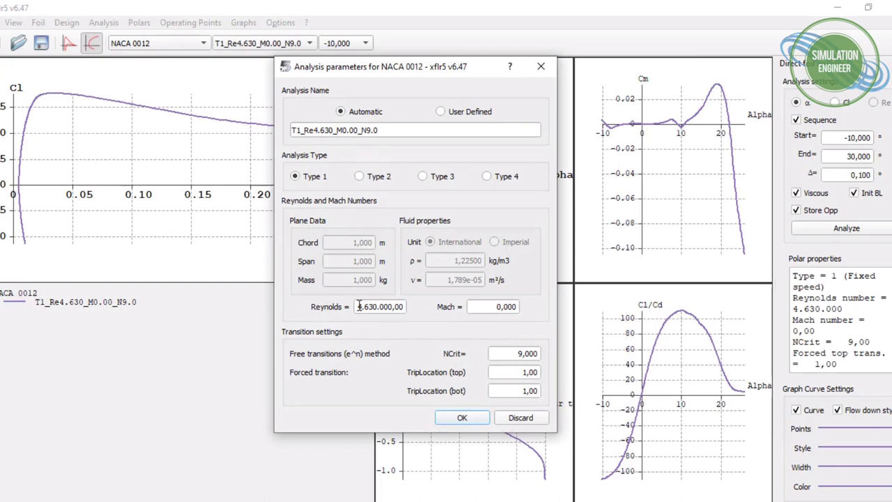
{"action": "left_click_drag", "start_coordinate": [359, 307], "coordinate": [405, 314]}
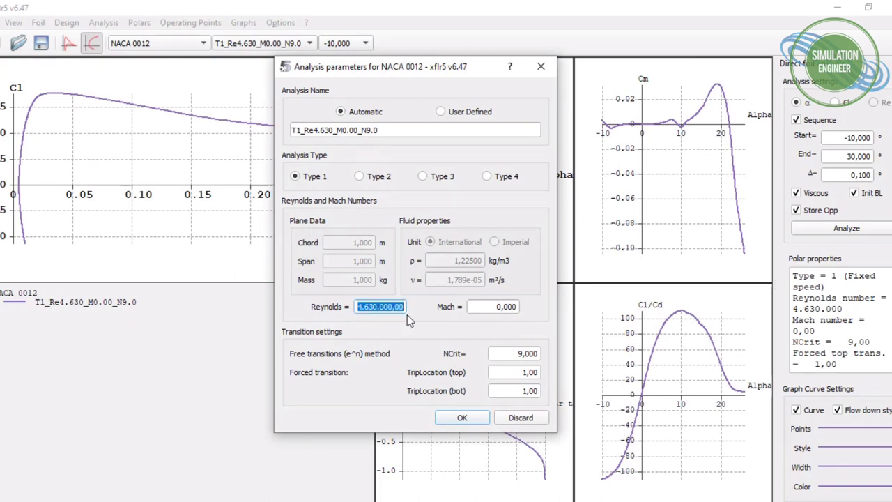
{"action": "key", "text": "ctrl+v"}
{"action": "left_click", "coordinate": [512, 304]}
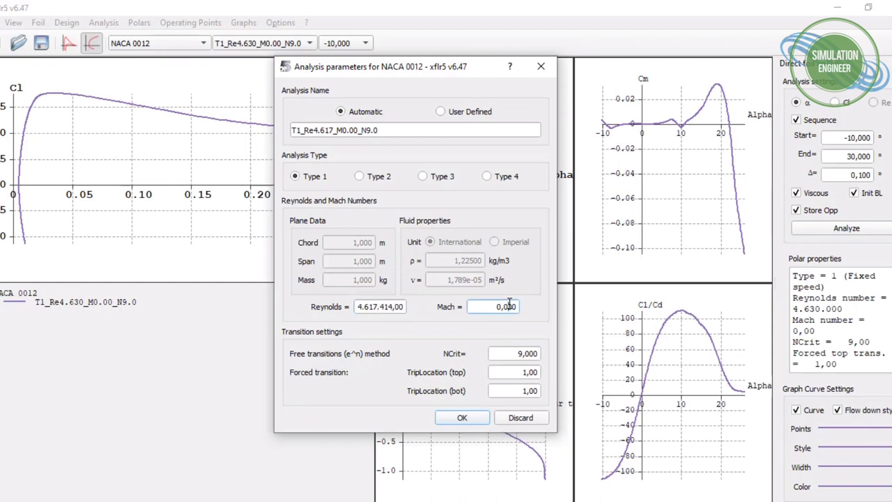
{"action": "left_click", "coordinate": [462, 419]}
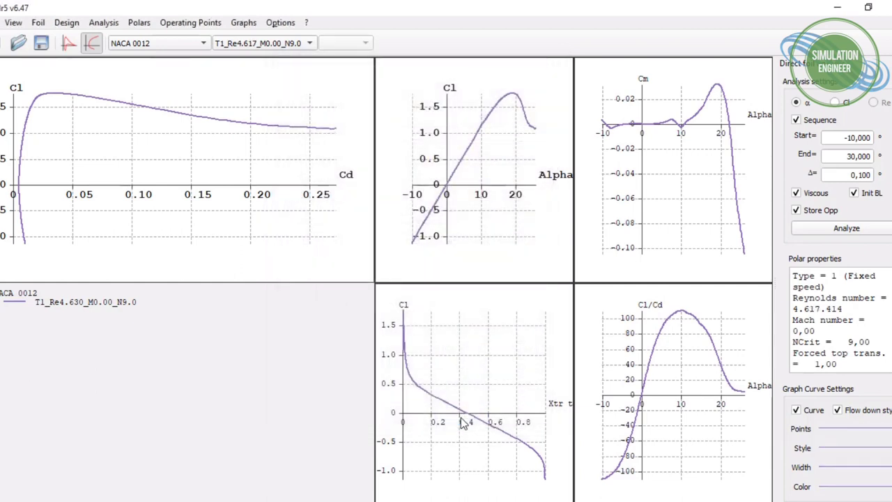
- Run the T1_Re4.617_M0.00_N9.0 foil analysis from -10° to 30° and close it
{"action": "left_click", "coordinate": [850, 231]}
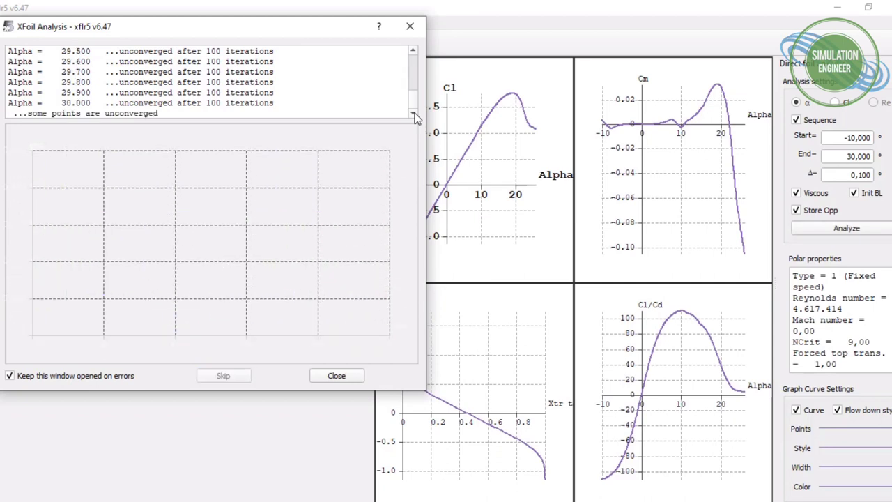
{"action": "left_click", "coordinate": [342, 378]}
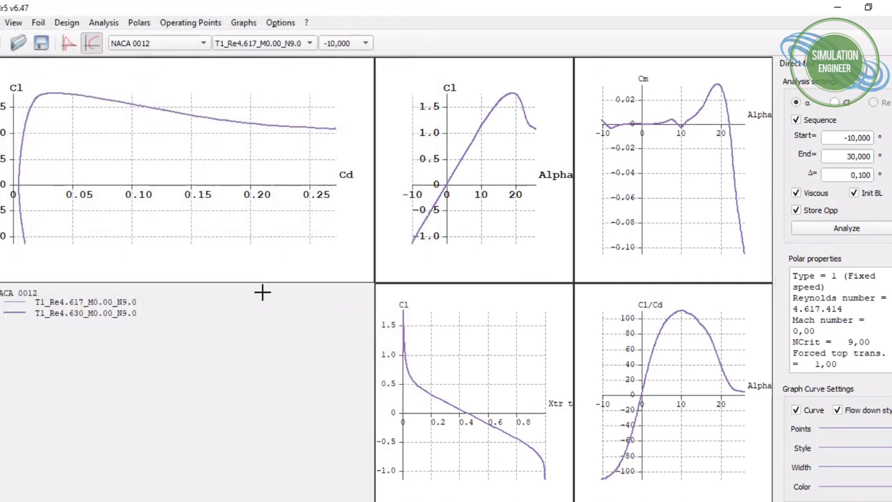
{"action": "left_click", "coordinate": [2, 23]}
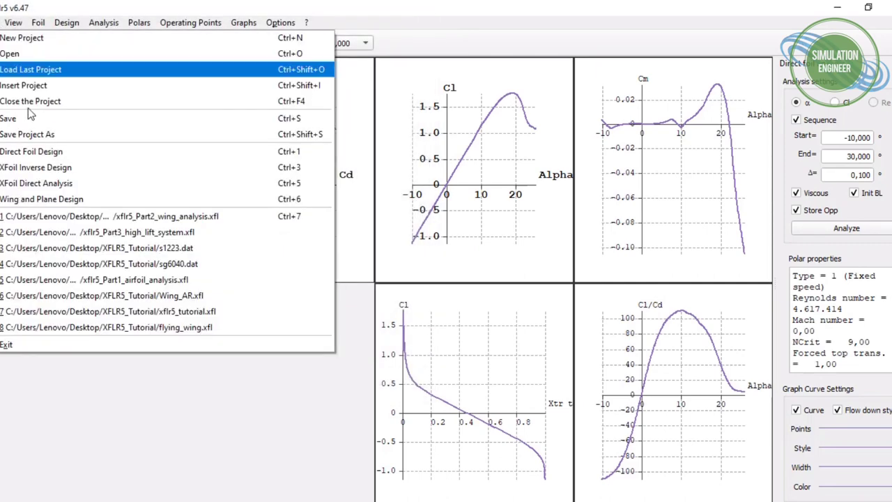
- In Wing and Plane Design polar view, run rectWing_AR6's T1-70.0 m/s-LLT analysis
{"action": "left_click", "coordinate": [151, 203]}
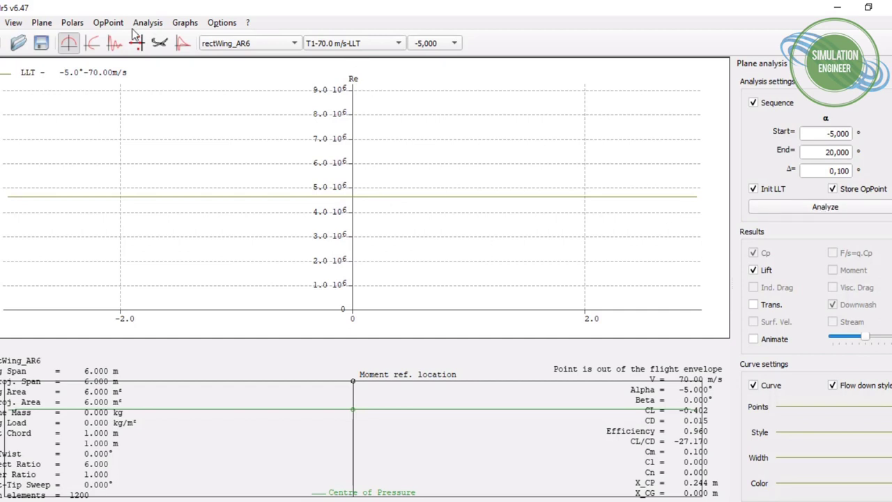
{"action": "left_click", "coordinate": [88, 44]}
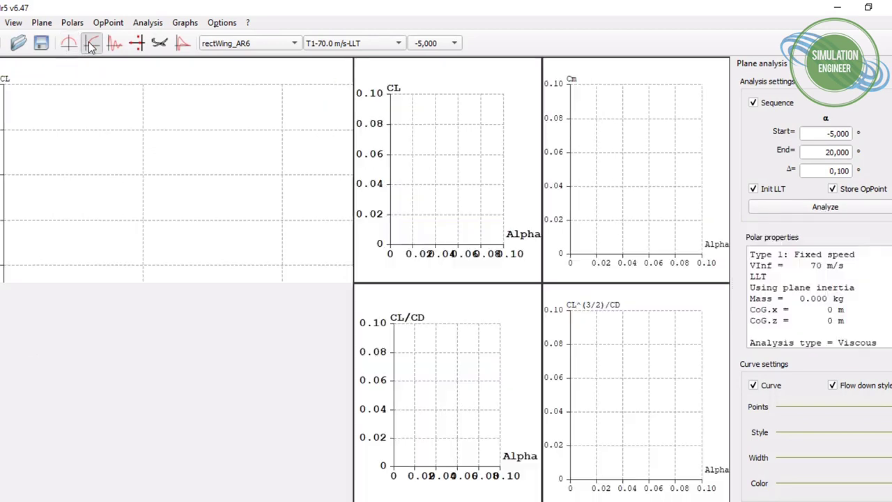
{"action": "left_click", "coordinate": [824, 209]}
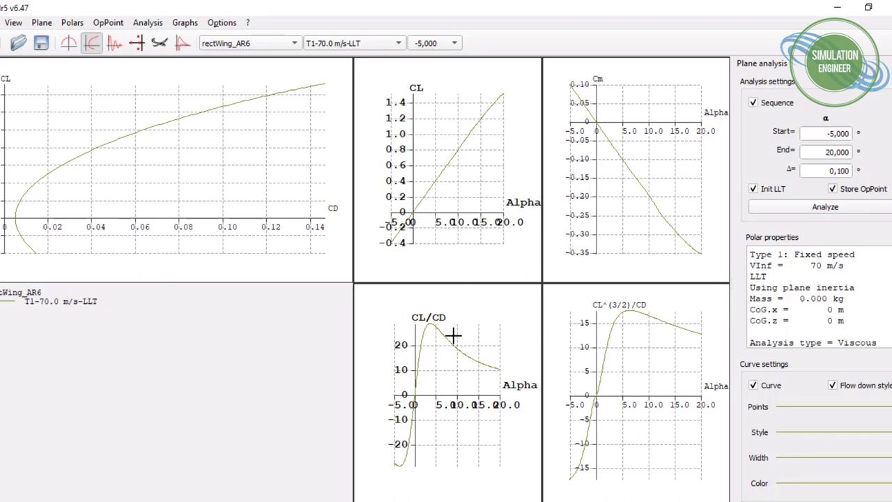
{"action": "right_click", "coordinate": [423, 139]}
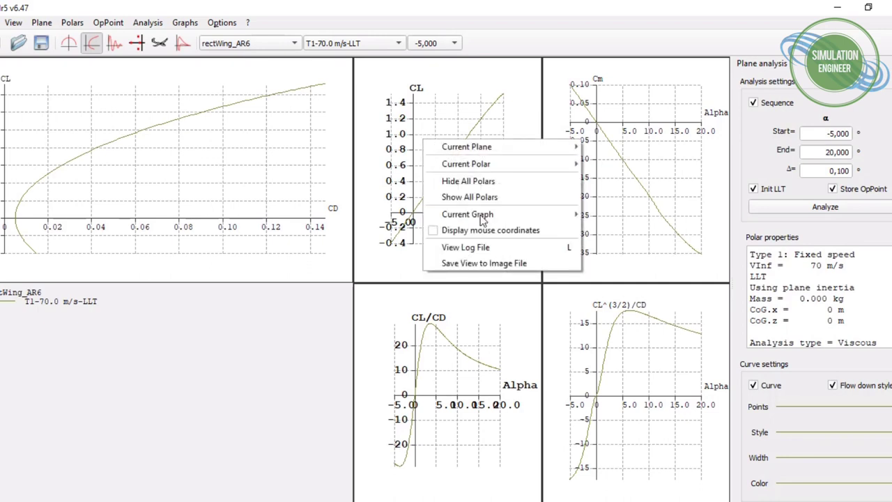
{"action": "left_click", "coordinate": [506, 264]}
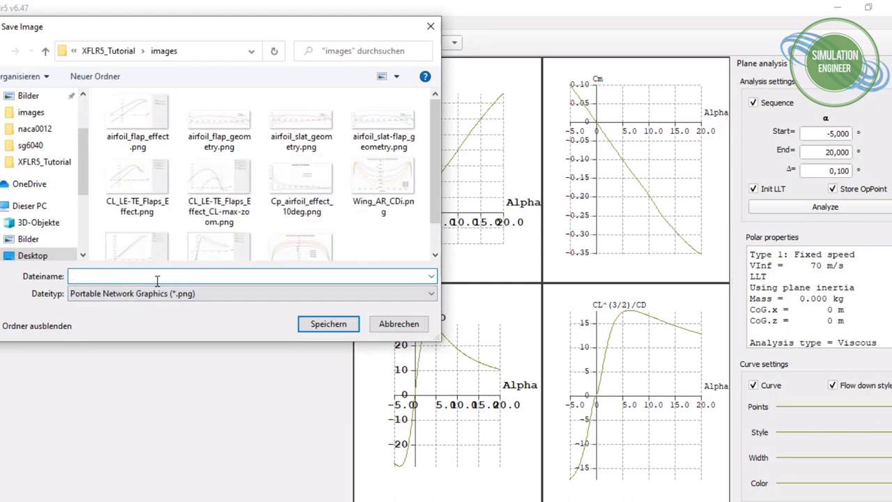
{"action": "key", "text": "Tab"}
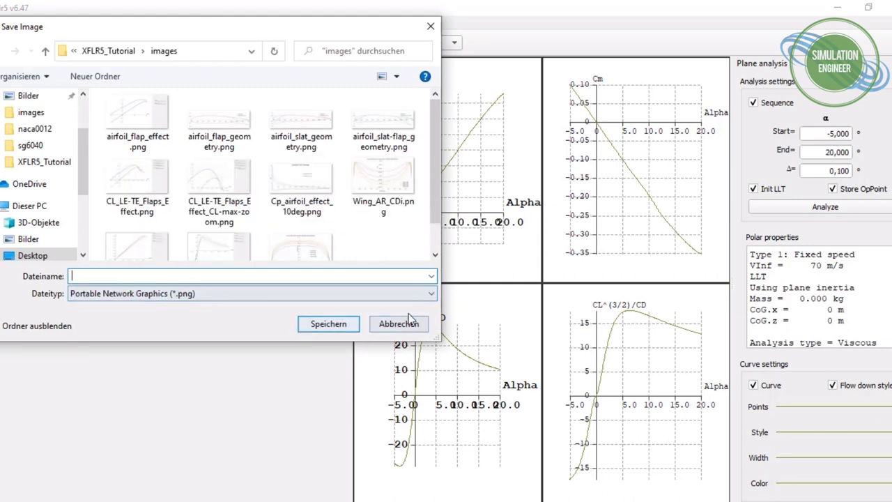
{"action": "left_click", "coordinate": [401, 298]}
{"action": "left_click", "coordinate": [401, 307]}
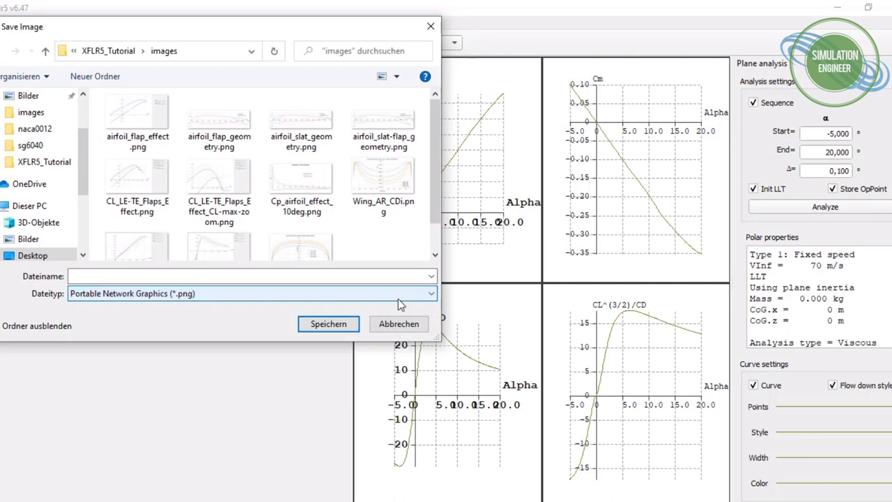
{"action": "left_click", "coordinate": [398, 323]}
{"action": "right_click", "coordinate": [476, 199]}
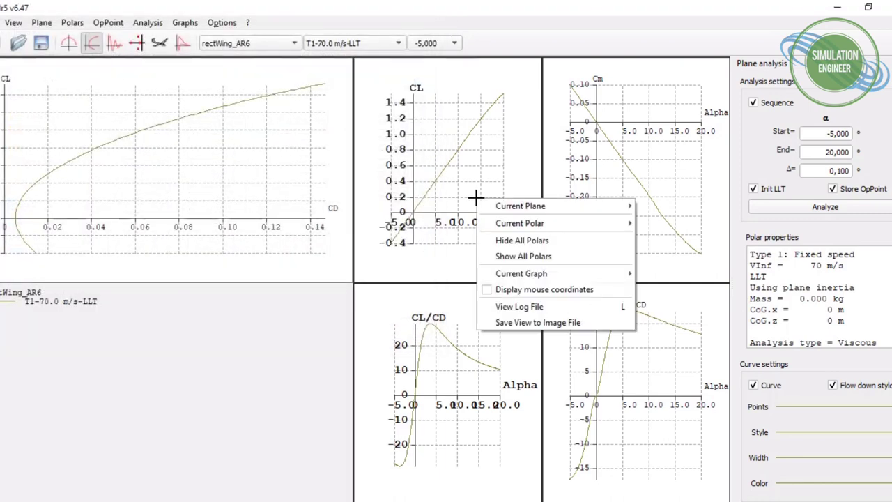
{"action": "mouse_move", "coordinate": [547, 224]}
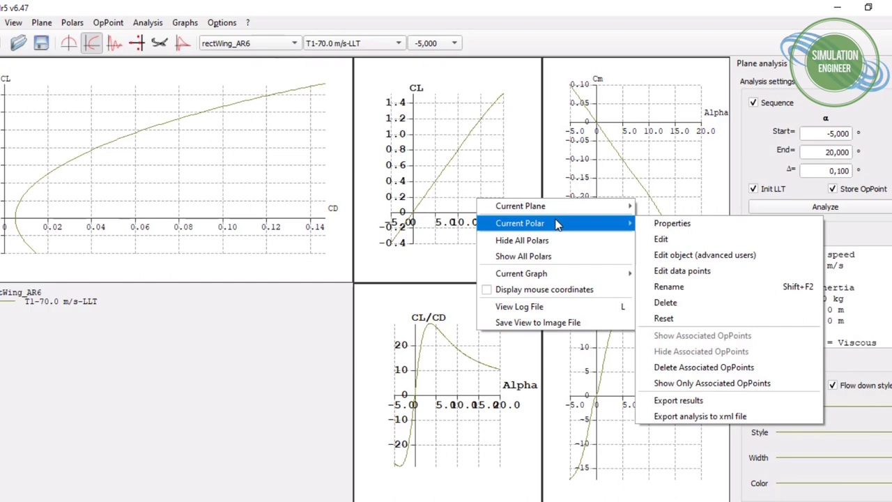
{"action": "left_click", "coordinate": [472, 146]}
{"action": "right_click", "coordinate": [471, 145]}
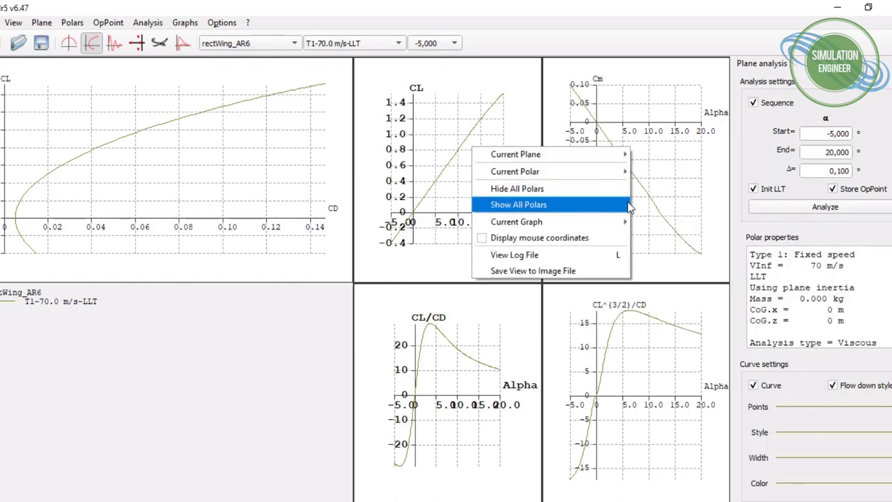
{"action": "mouse_move", "coordinate": [605, 222]}
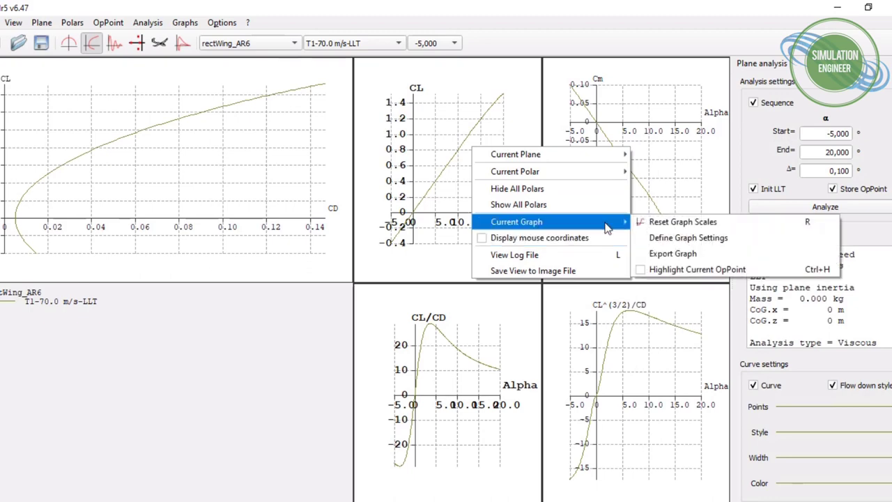
{"action": "left_click", "coordinate": [739, 254]}
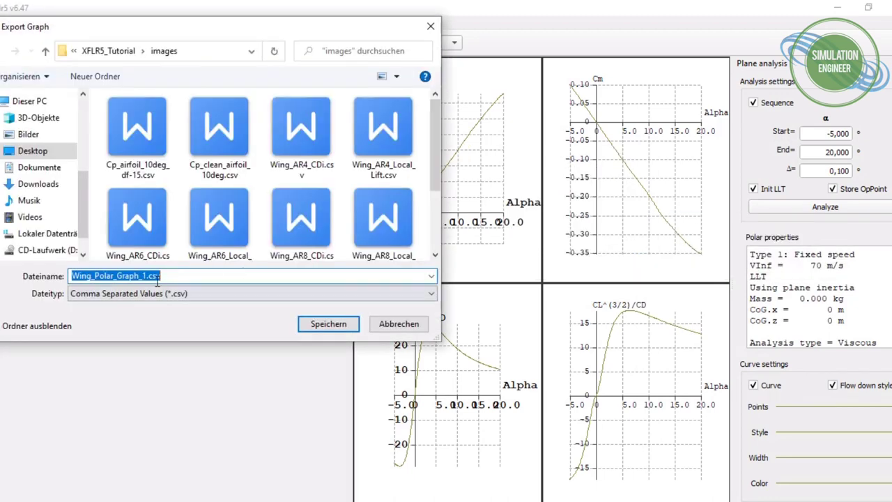
{"action": "left_click", "coordinate": [396, 326]}
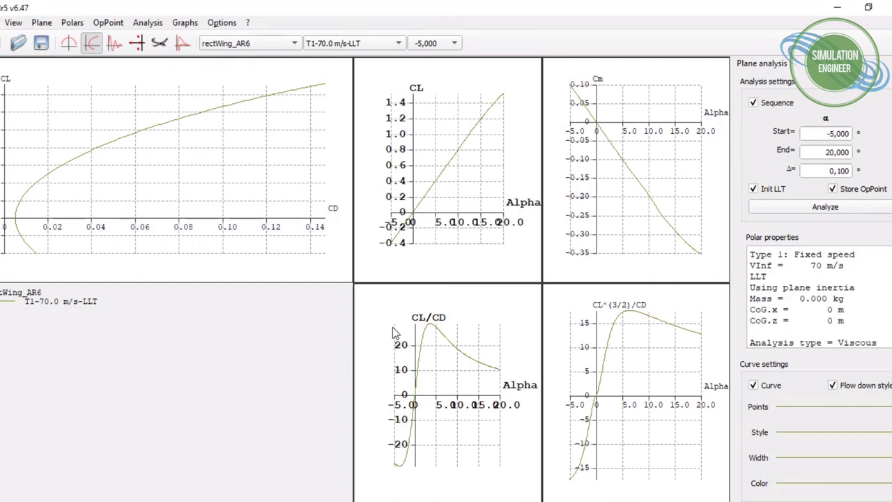
- Show the spanwise operating-point view at 8.5° angle of attack
{"action": "left_click", "coordinate": [69, 43]}
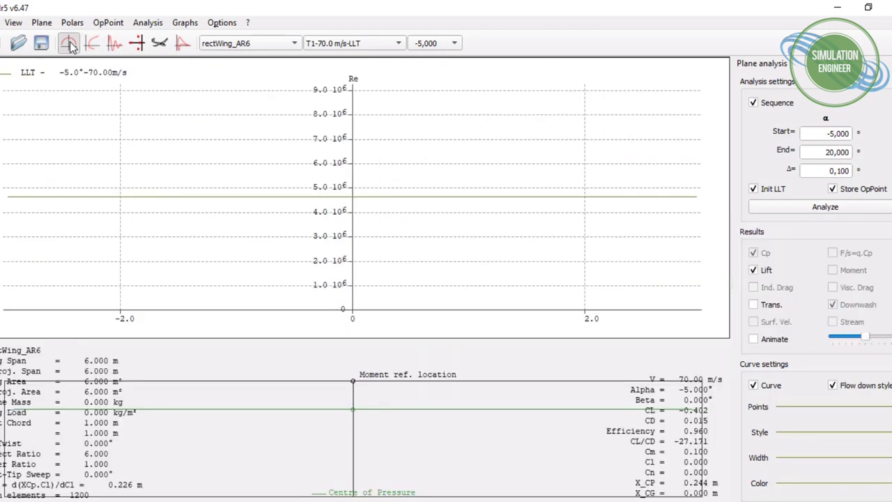
{"action": "left_click", "coordinate": [441, 44]}
{"action": "scroll", "coordinate": [440, 46], "scroll_direction": "up", "scroll_amount": 20}
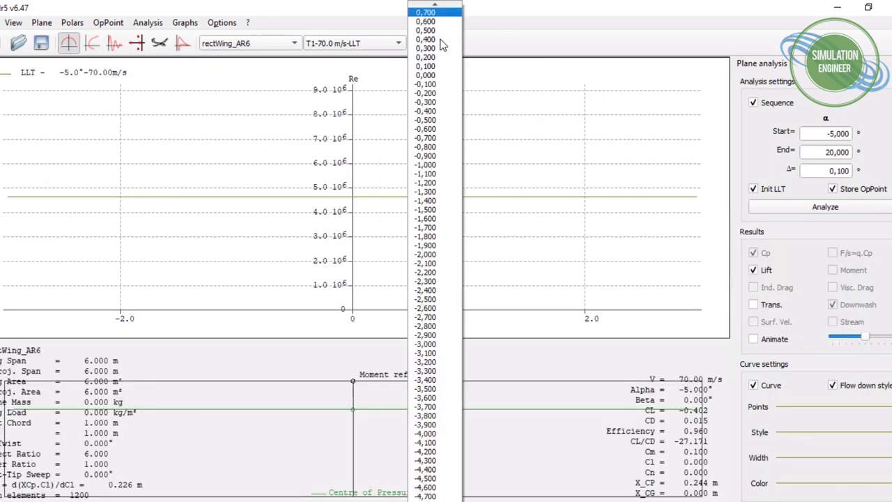
{"action": "scroll", "coordinate": [440, 45], "scroll_direction": "up", "scroll_amount": 20}
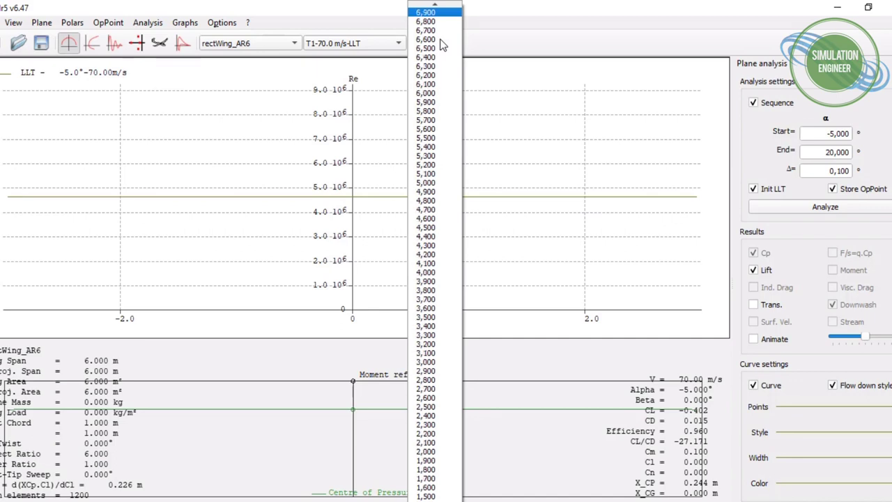
{"action": "scroll", "coordinate": [440, 45], "scroll_direction": "up", "scroll_amount": 1}
{"action": "left_click", "coordinate": [427, 21]}
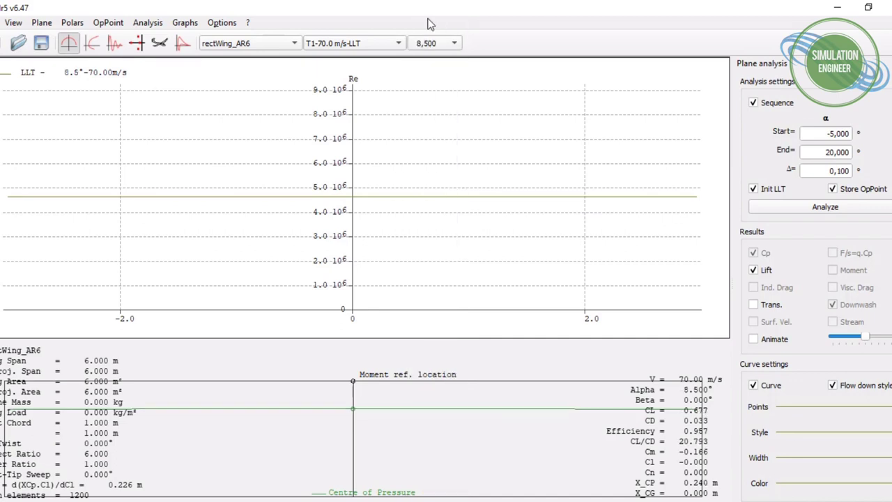
- Set the spanwise graph to plot local lift coefficient
{"action": "double_click", "coordinate": [242, 91]}
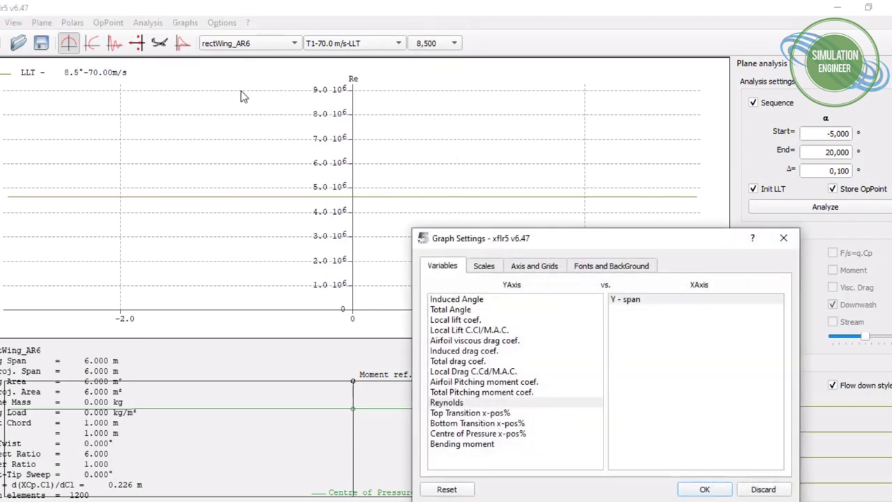
{"action": "left_click", "coordinate": [467, 319]}
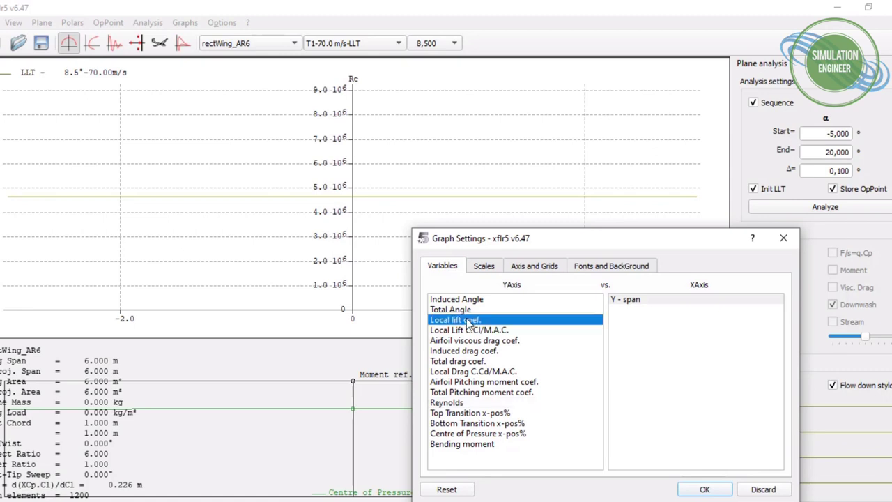
{"action": "left_click", "coordinate": [703, 490]}
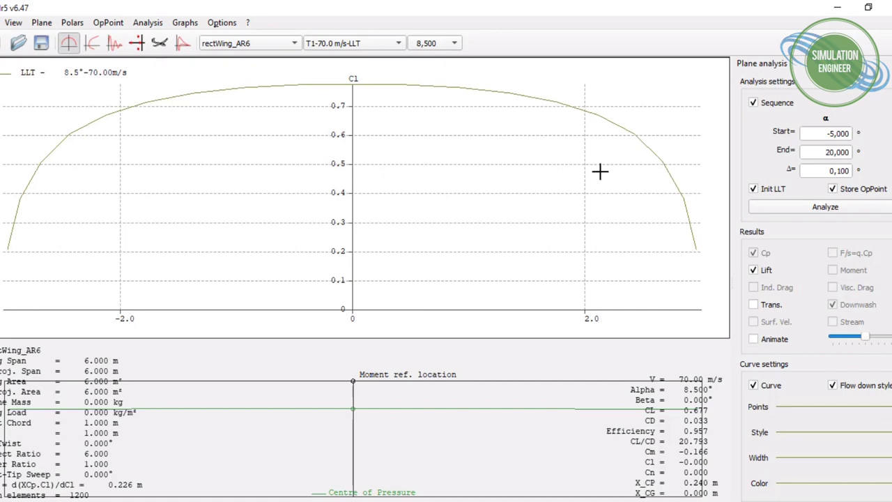
{"action": "double_click", "coordinate": [222, 203]}
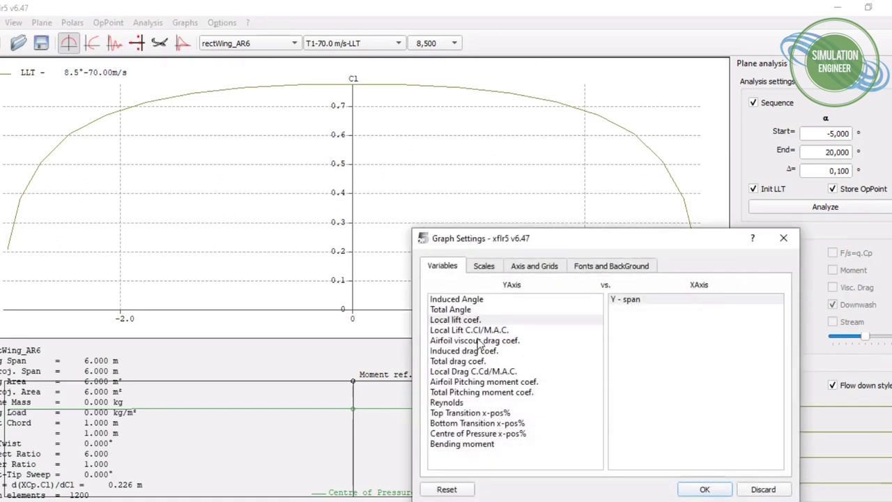
- Plot spanwise induced drag coefficient, then bring up the XFLR5 How to Guide presentation
{"action": "double_click", "coordinate": [481, 351]}
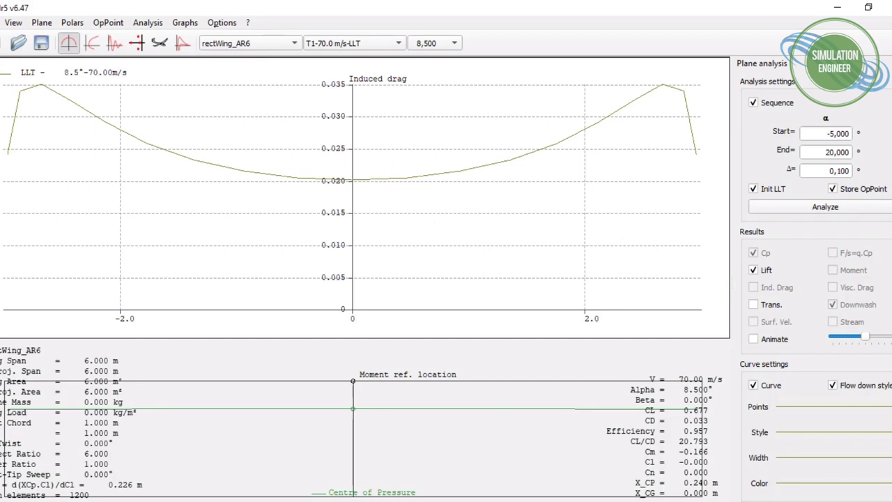
{"action": "mouse_move", "coordinate": [499, 501]}
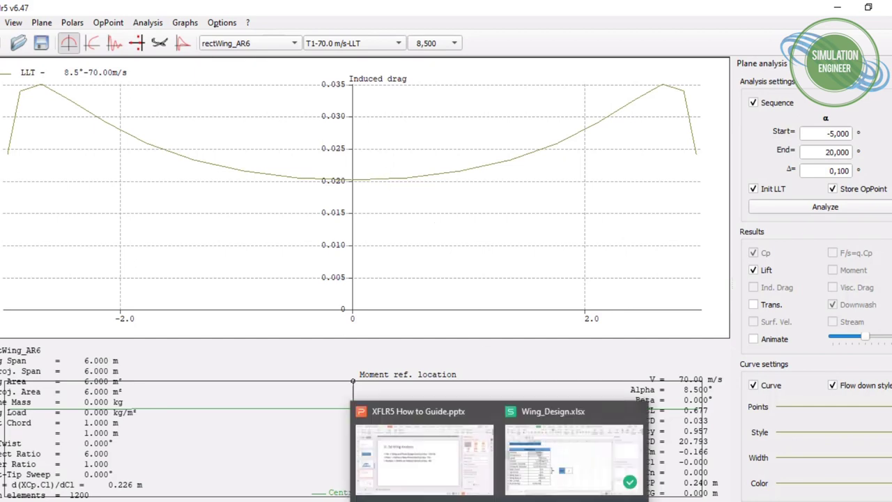
{"action": "left_click", "coordinate": [440, 473]}
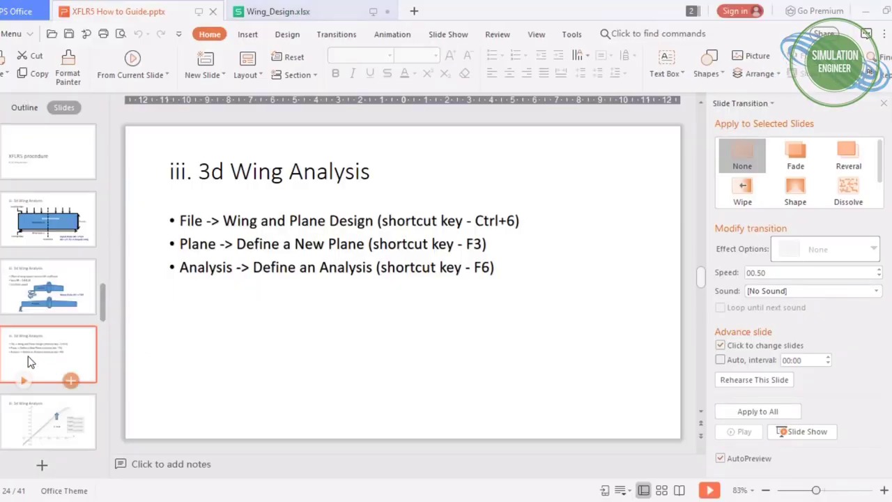